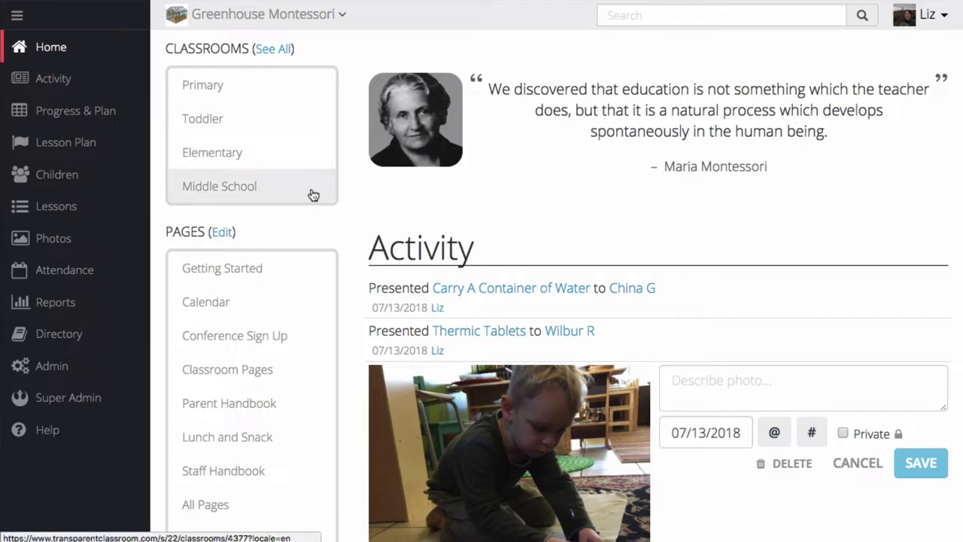
# - In the Primary classroom's activity feed, post an observation tagging the child, with the text "introduced to #PinkTower:Introduction"
pyautogui.click(306, 94)
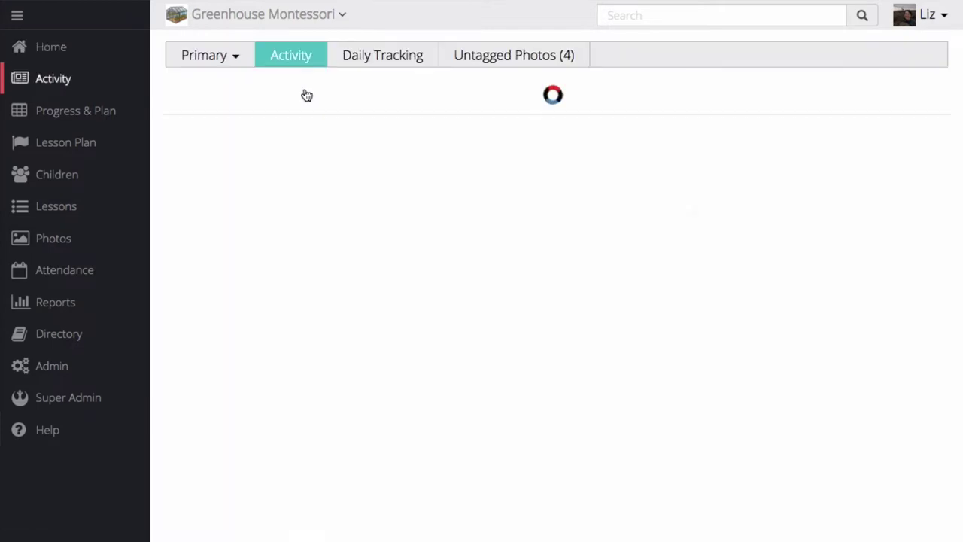
pyautogui.write('@mik')
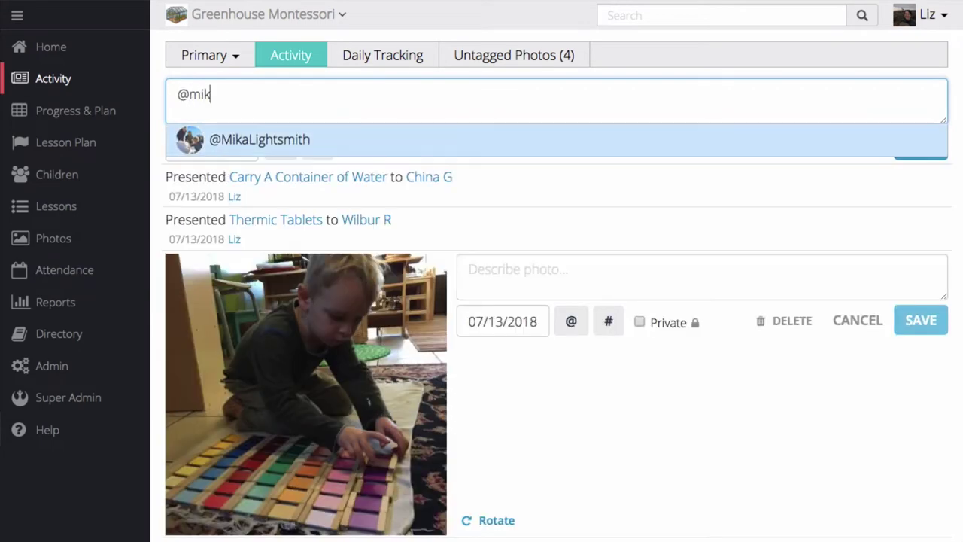
pyautogui.press('Return')
pyautogui.write('intro')
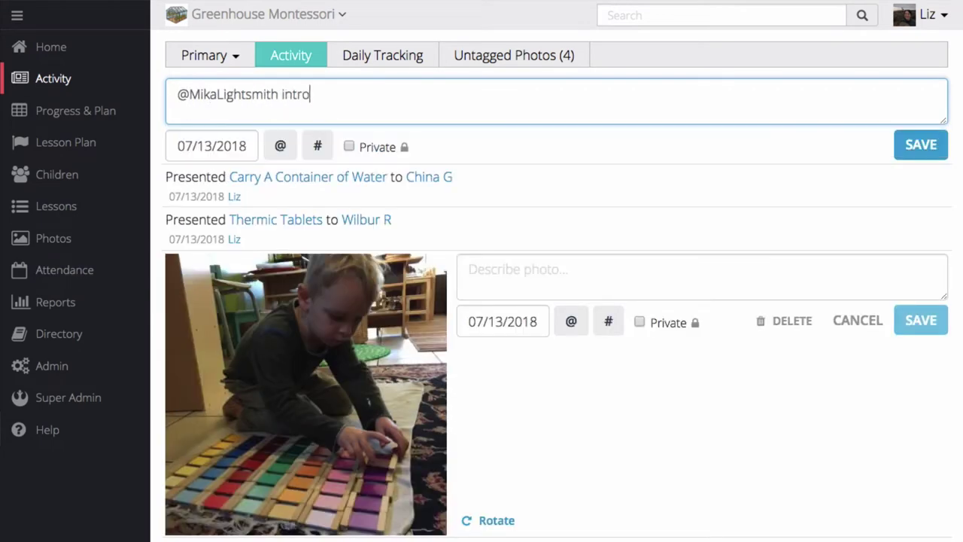
pyautogui.write('duced to #pink')
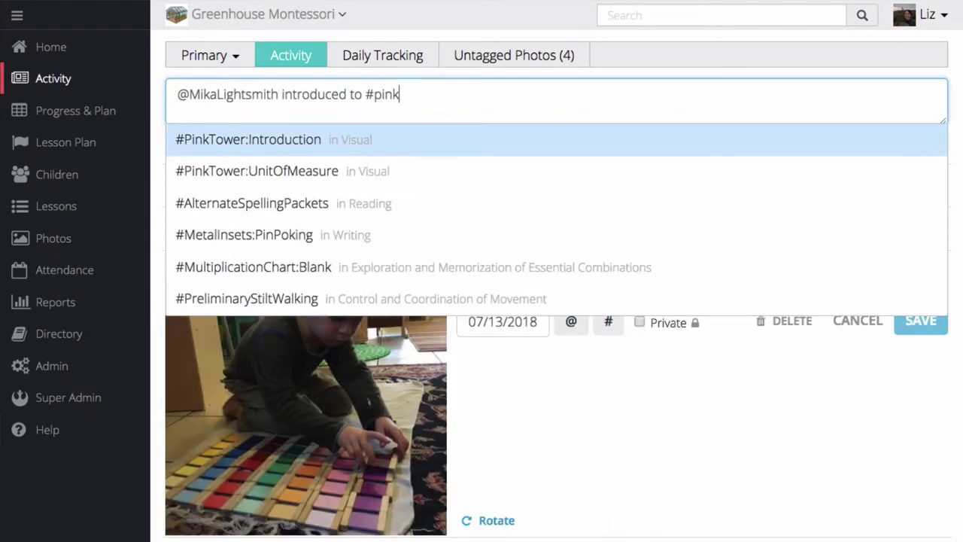
pyautogui.press('Return')
pyautogui.press('Return')
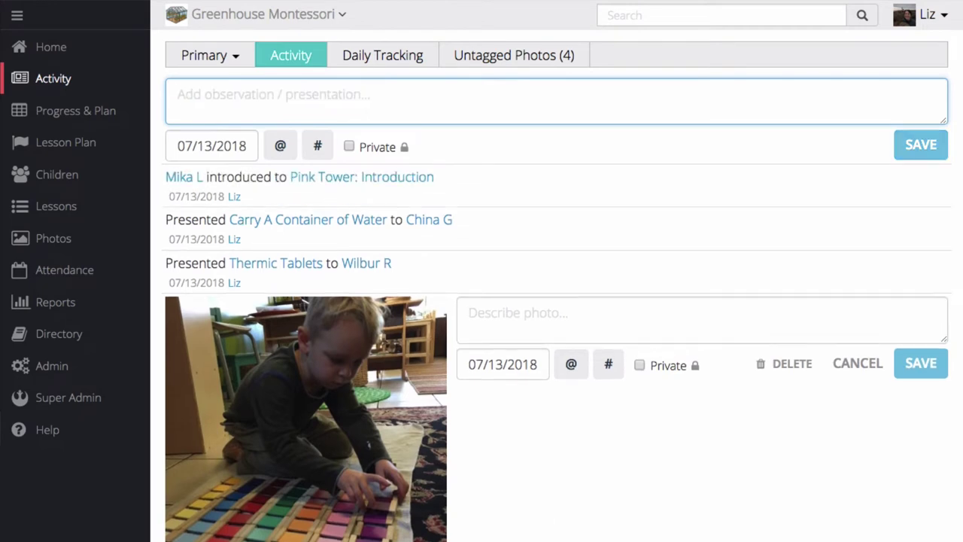
# - Append "today" to the new Pink Tower observation, mark it private and save it
pyautogui.click(376, 196)
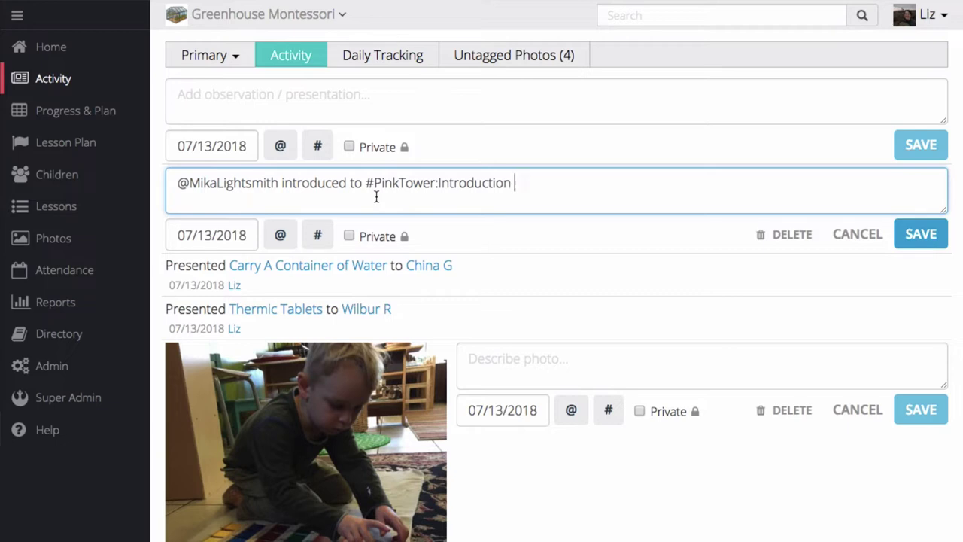
pyautogui.write('today')
pyautogui.click(349, 236)
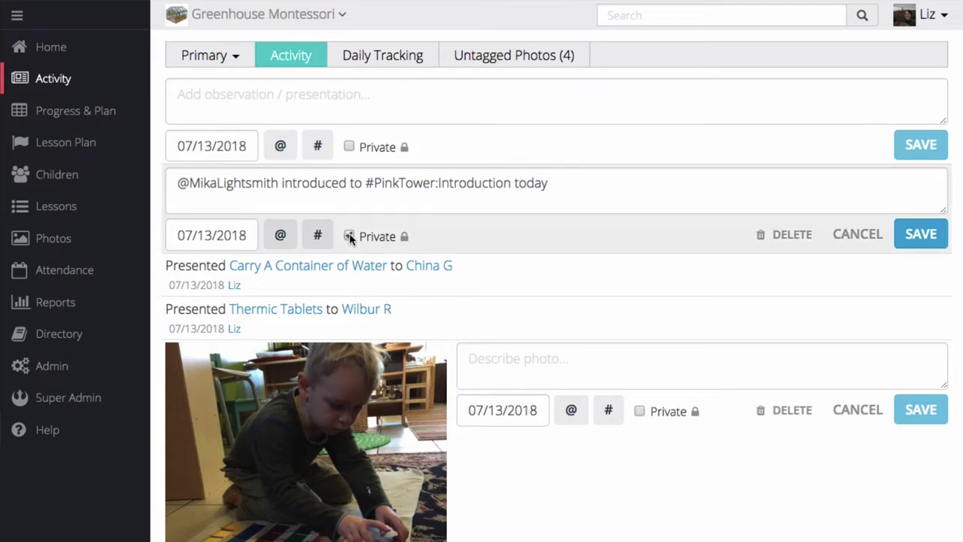
pyautogui.click(933, 239)
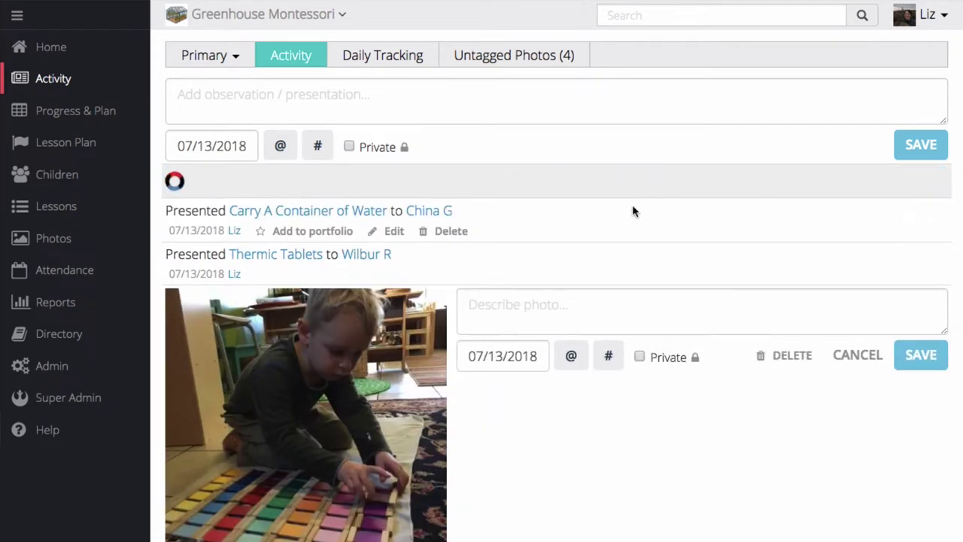
# - Add the Pink Tower observation to the portfolio and remove it again
pyautogui.click(348, 198)
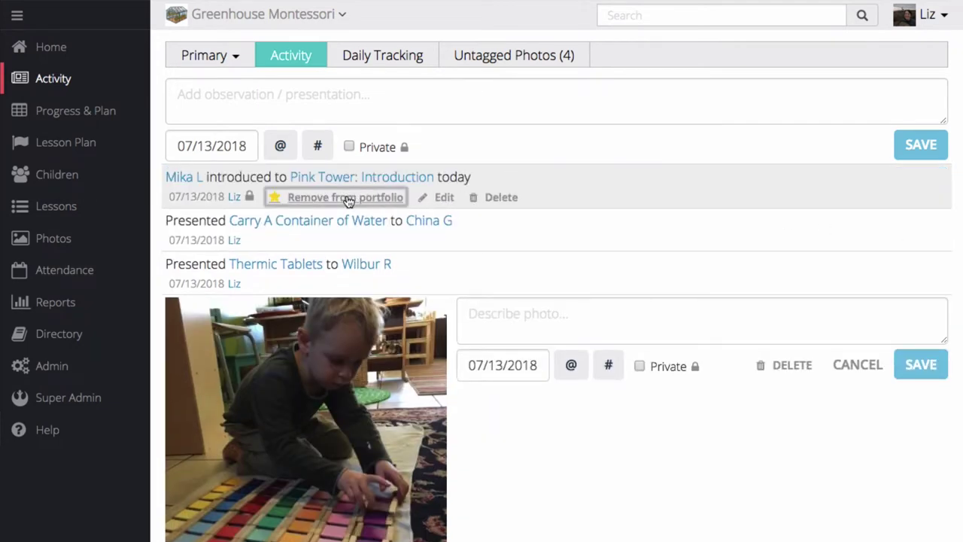
pyautogui.click(348, 200)
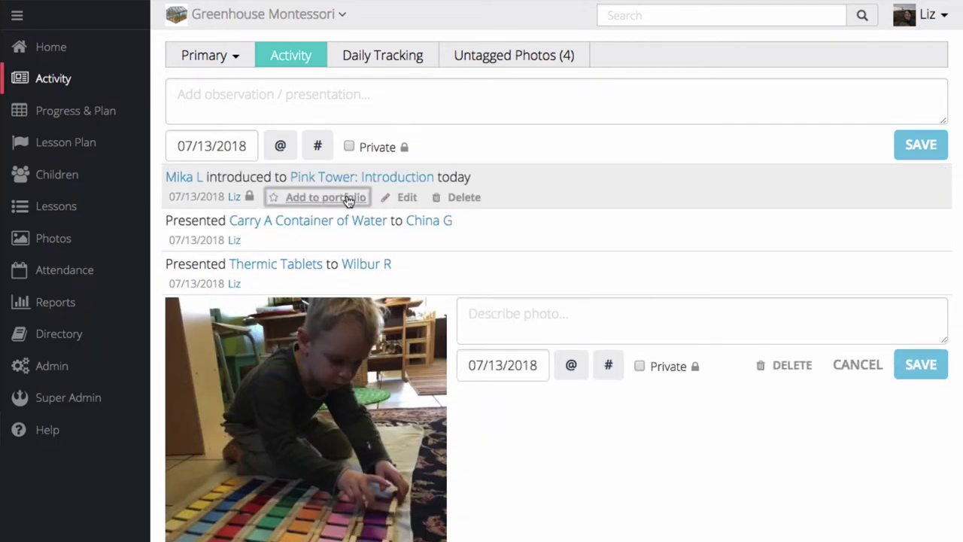
# - Open the Progress & Plan grid and view the available subject areas, staying on Math
pyautogui.click(115, 113)
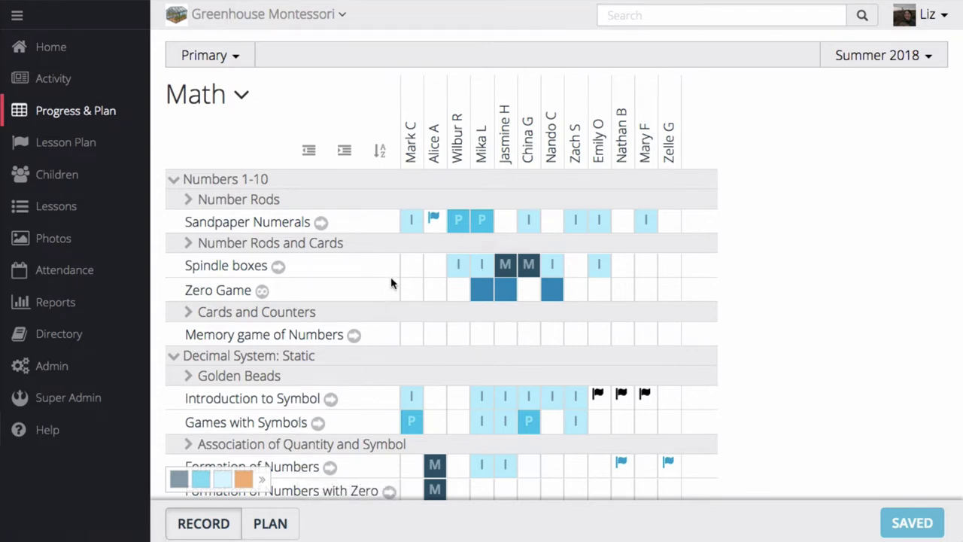
pyautogui.click(230, 96)
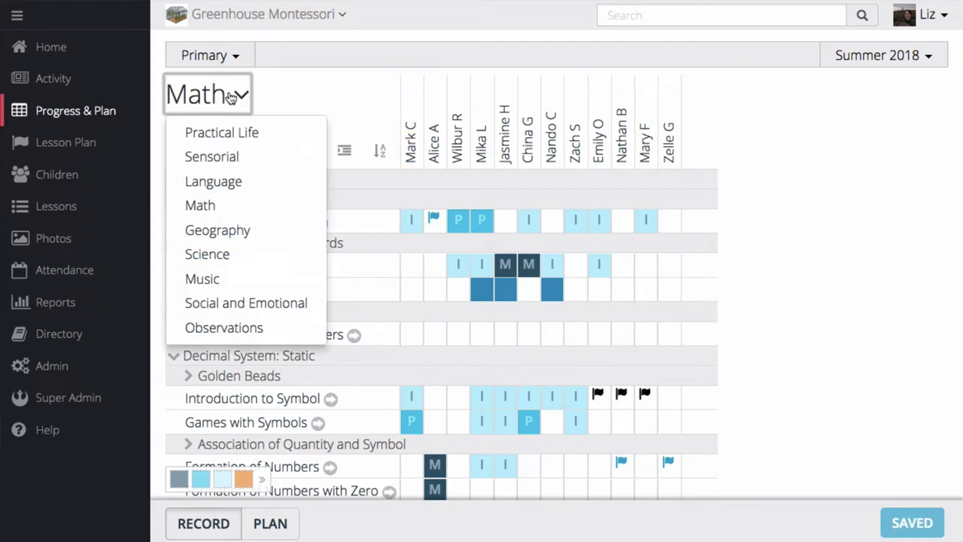
pyautogui.click(231, 96)
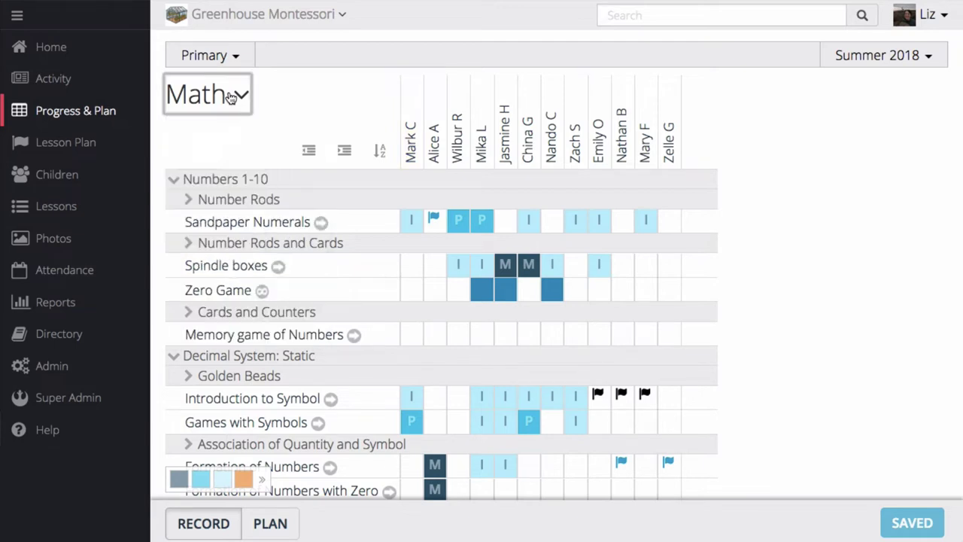
# - Record Spindle boxes as Needs More for the first child in the Math grid and expand the colour legend
pyautogui.click(413, 266)
pyautogui.click(416, 268)
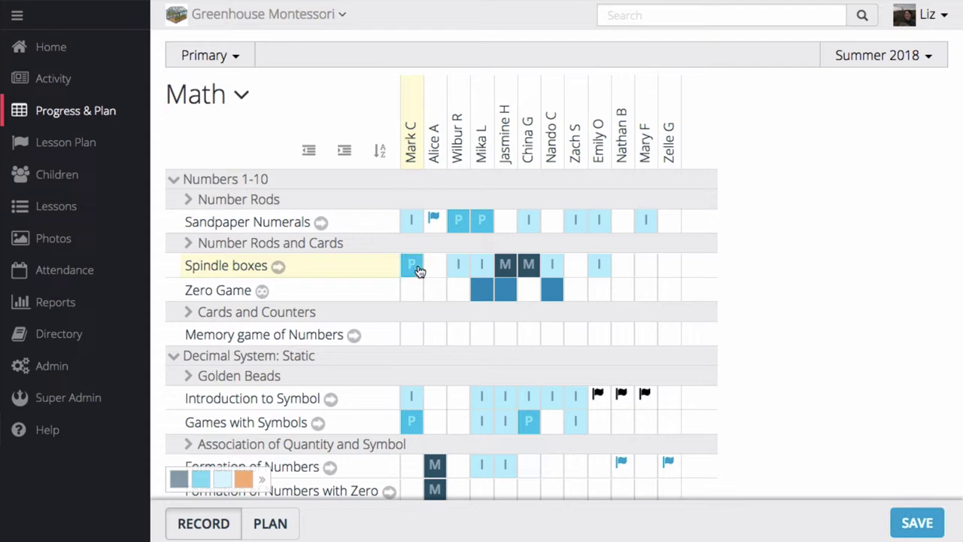
pyautogui.click(416, 268)
pyautogui.click(416, 269)
pyautogui.click(265, 479)
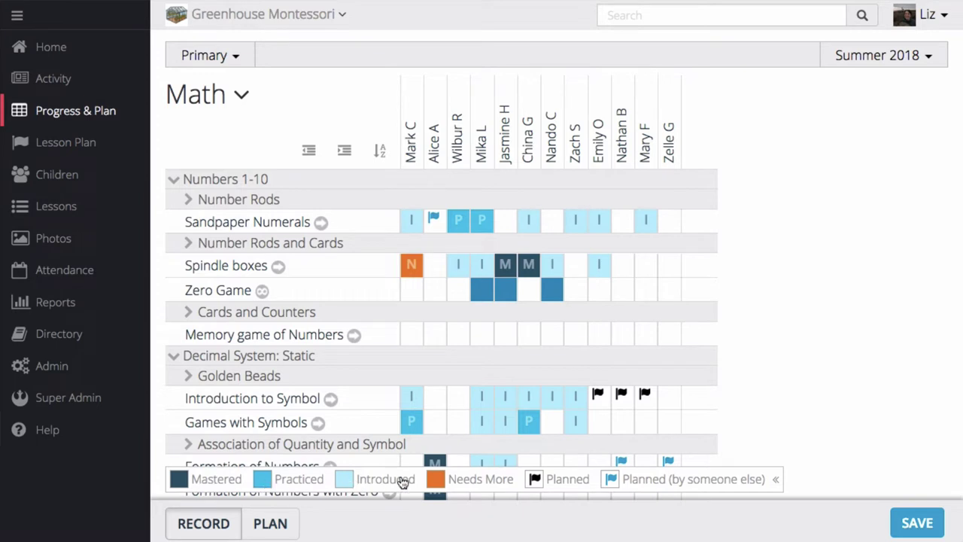
# - Flag Spindle boxes as planned for the tenth and eleventh children in the Math grid
pyautogui.click(272, 526)
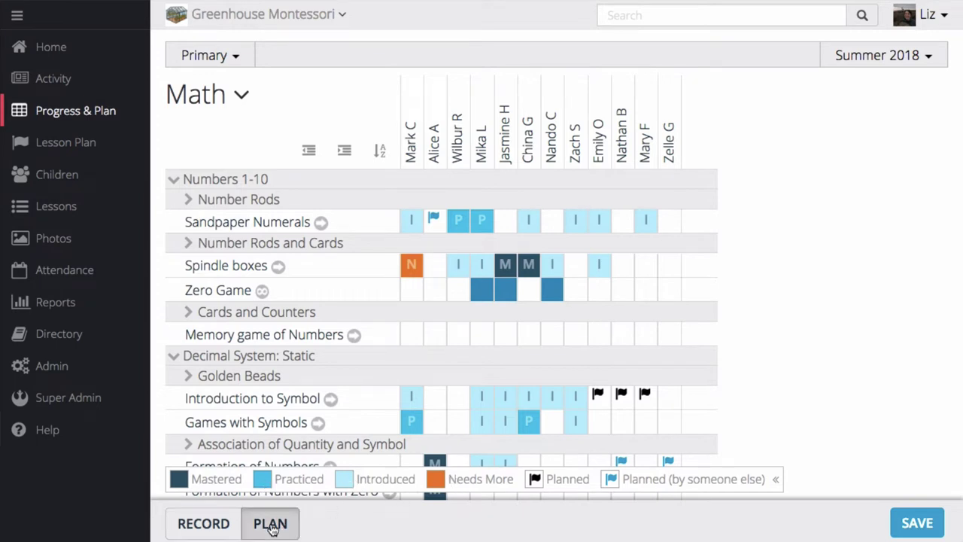
pyautogui.click(651, 273)
pyautogui.click(623, 270)
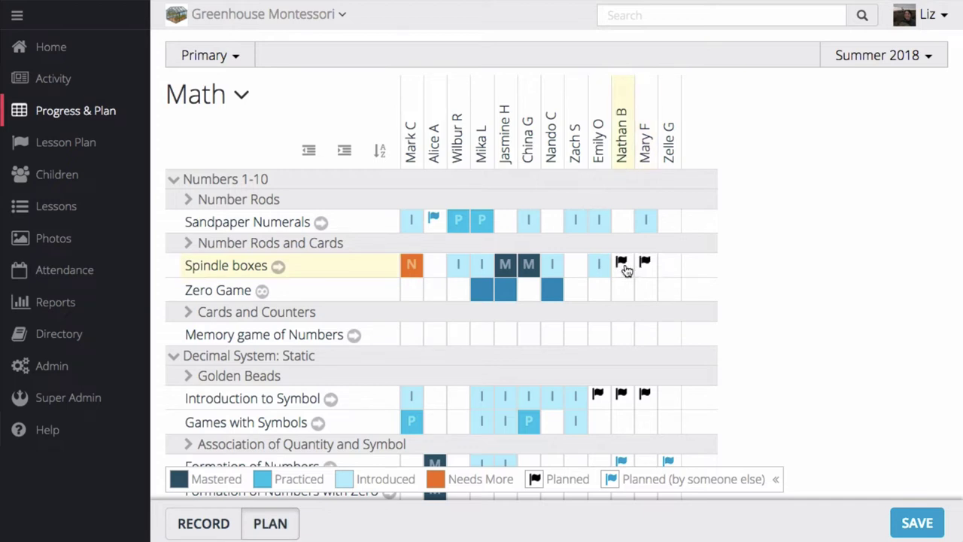
pyautogui.moveTo(576, 335); pyautogui.dragTo(615, 328)
pyautogui.click(772, 345)
# - In the Primary lesson plan, mark Vocabulary Cards and Number Rods: Games with Quantities as presented for the first child in the second row
pyautogui.click(120, 150)
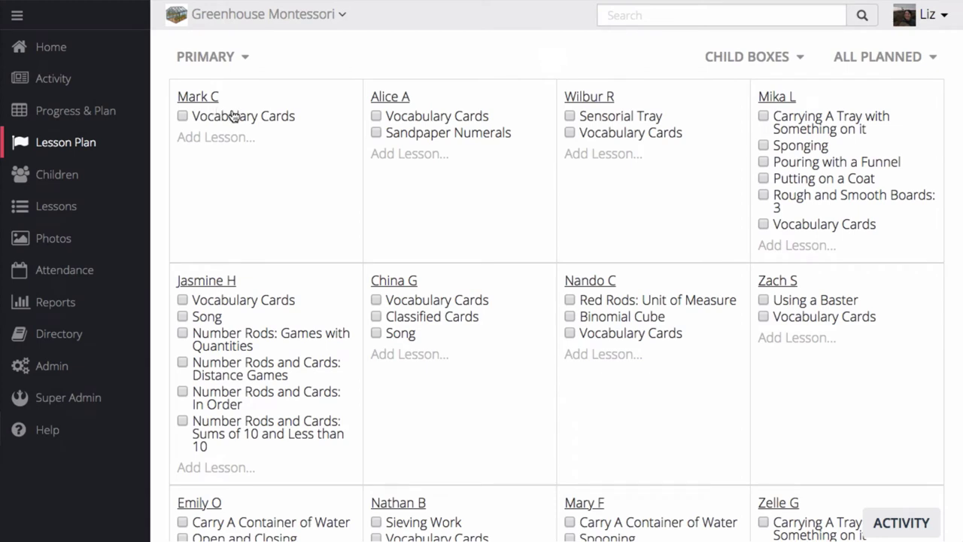
pyautogui.click(254, 302)
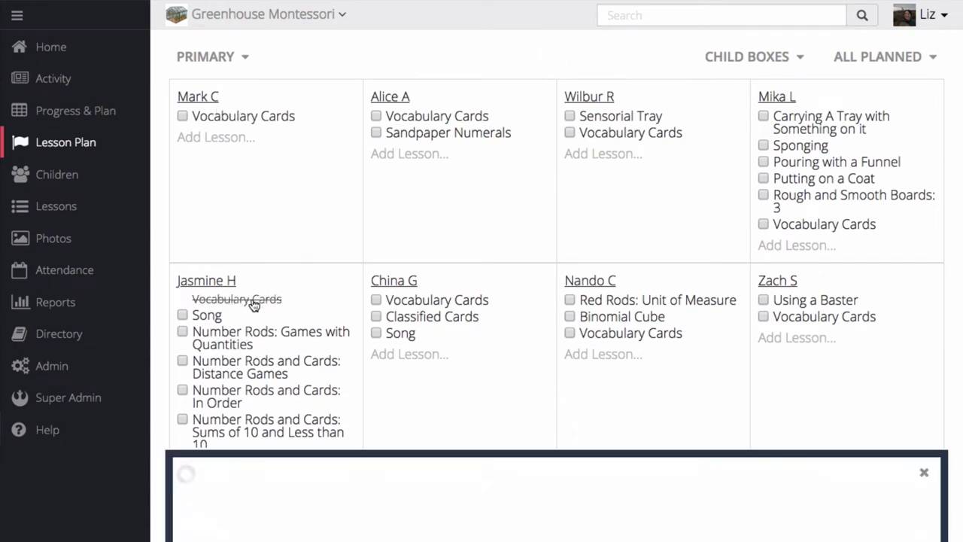
pyautogui.click(277, 329)
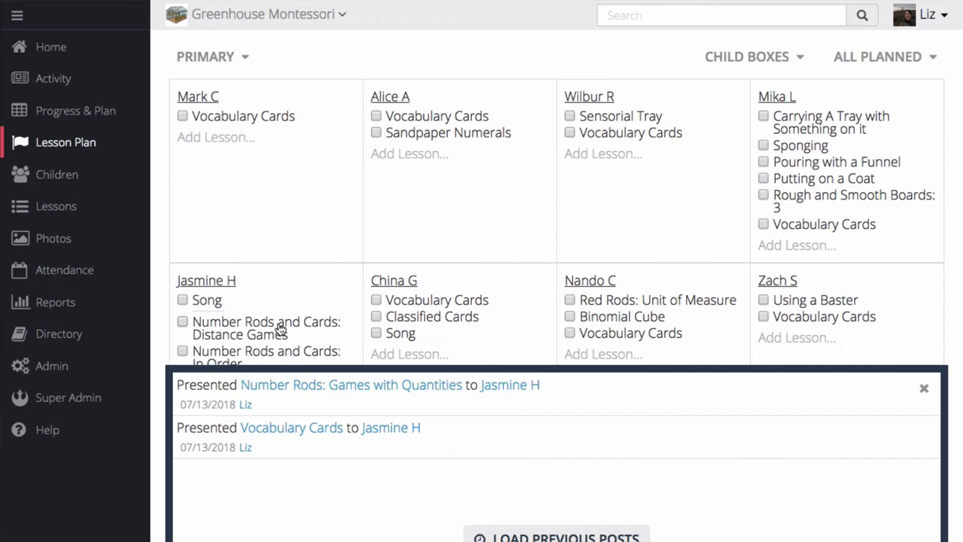
# - Show the lesson plan by day and move the Elementary lesson Commutative law from the undated column to Mon, 7/9
pyautogui.click(756, 67)
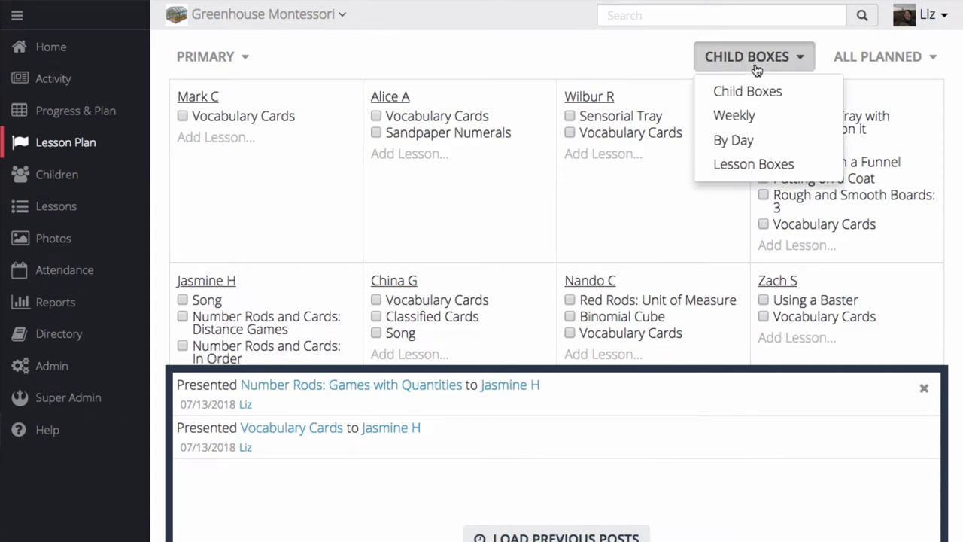
pyautogui.click(744, 141)
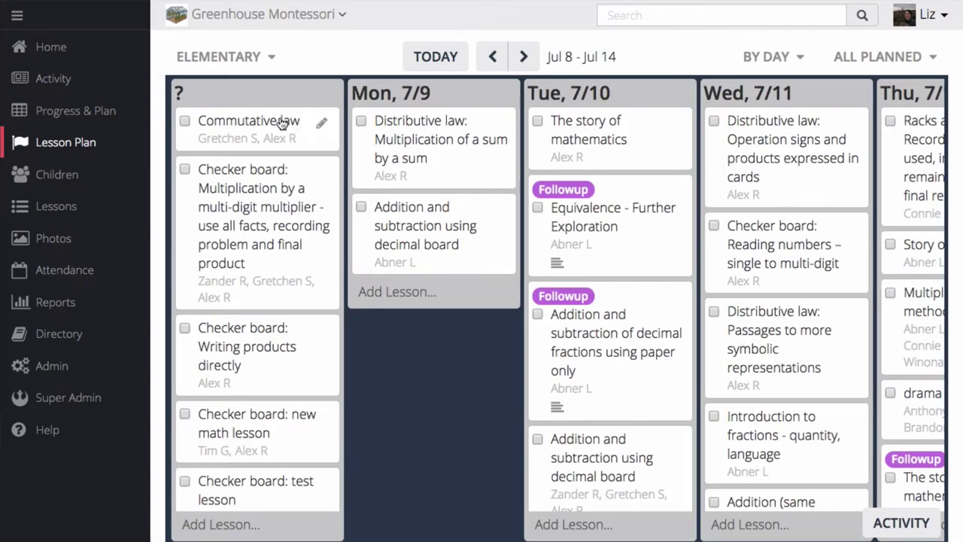
pyautogui.moveTo(281, 122); pyautogui.dragTo(447, 229)
# - Add the third unplanned child to Monday's Commutative law lesson and save the change
pyautogui.click(489, 235)
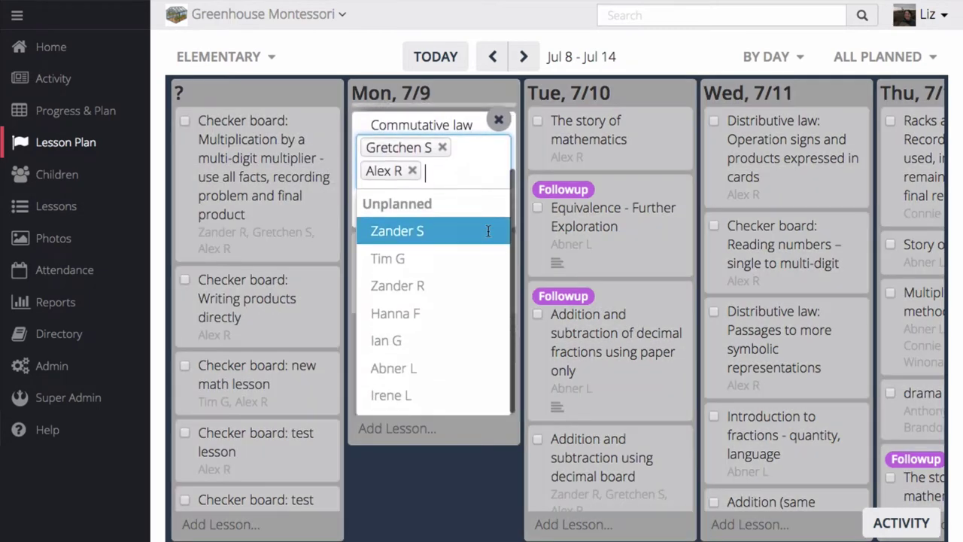
pyautogui.click(434, 288)
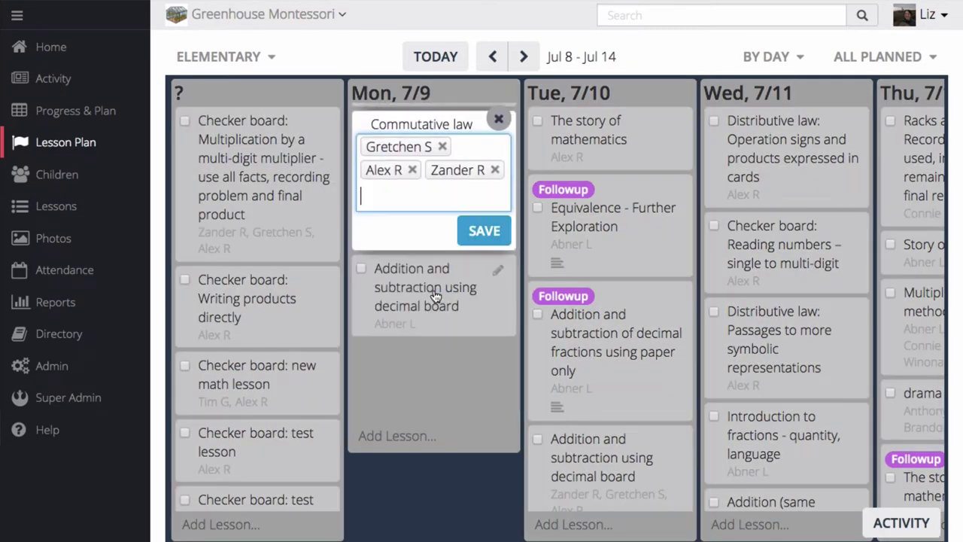
pyautogui.click(477, 230)
# - Check off Commutative law as presented, setting the first listed child to P and standard 1.OA.B.3 to I in the first child's column
pyautogui.click(359, 204)
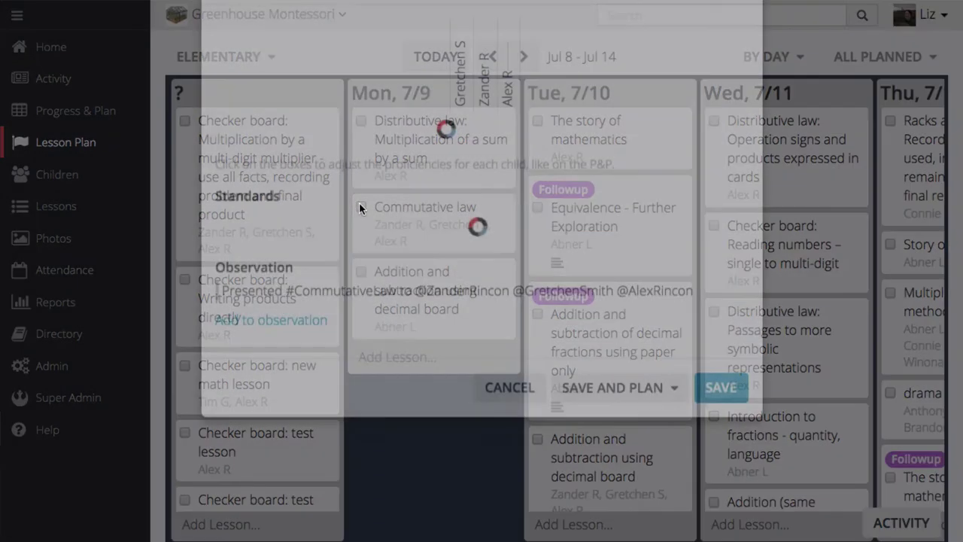
pyautogui.click(460, 202)
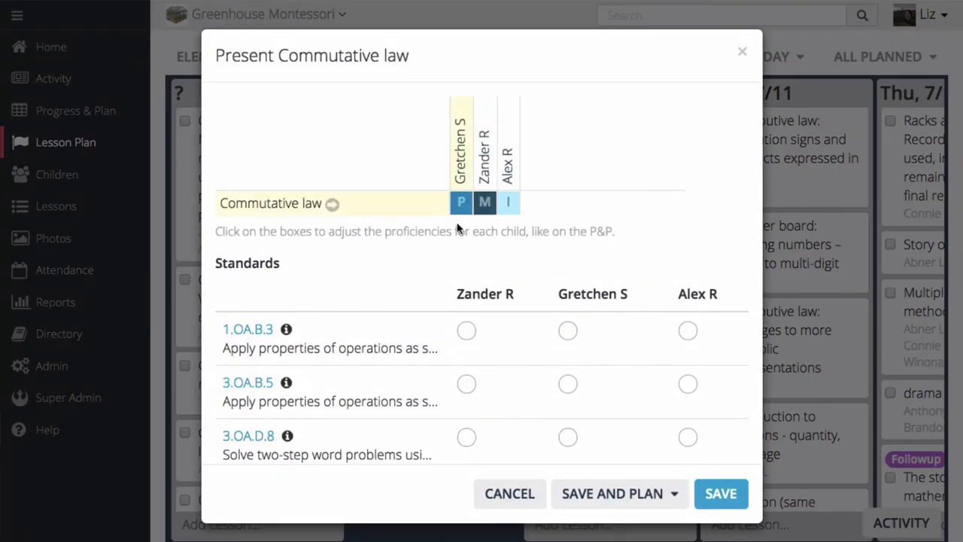
pyautogui.click(467, 329)
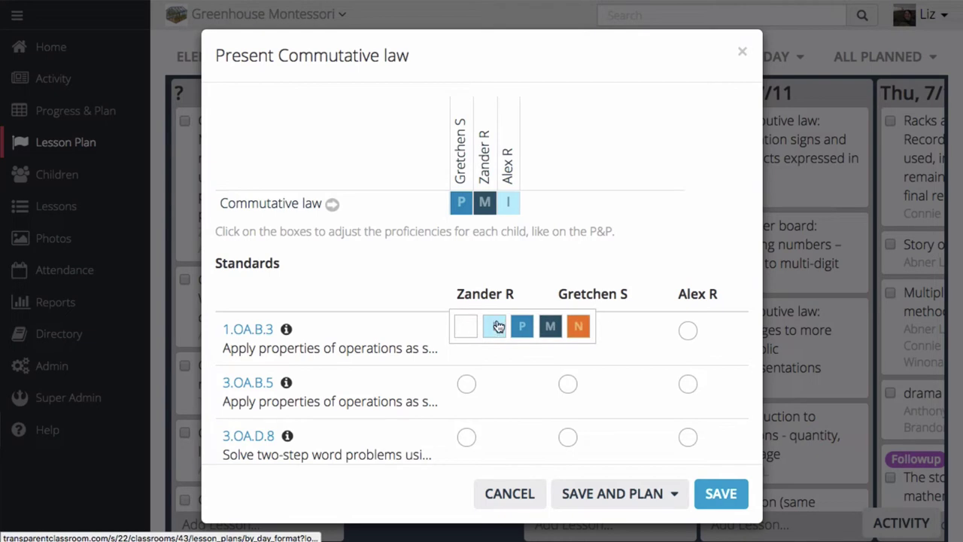
pyautogui.click(495, 325)
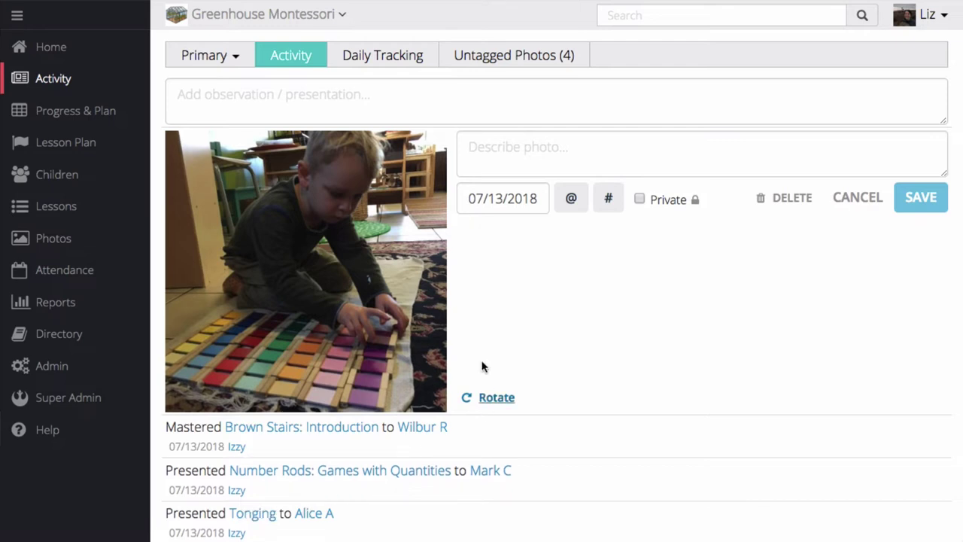
# - Caption the untagged photo in the Primary activity feed with the child's tag and "working with #ColorTablets:3", and save it
pyautogui.click(510, 163)
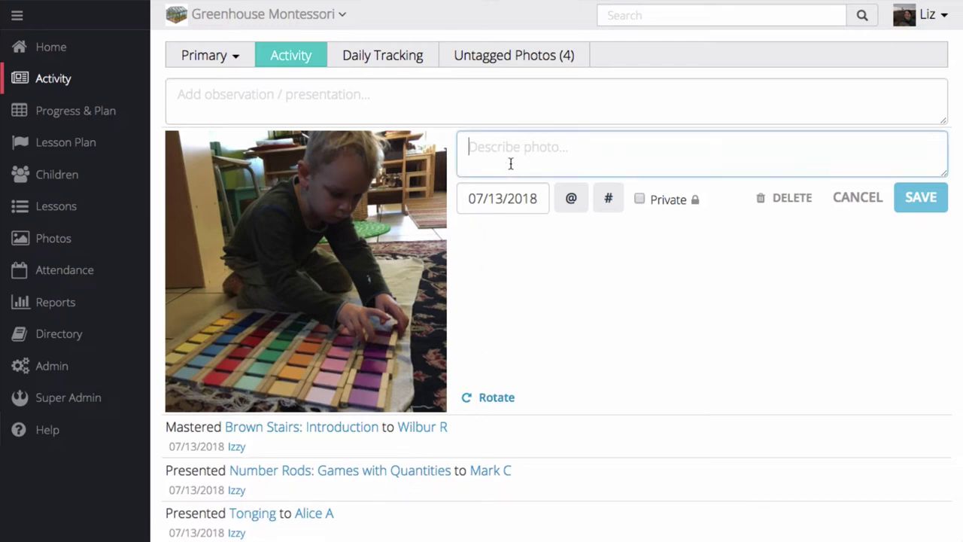
pyautogui.write('@mik')
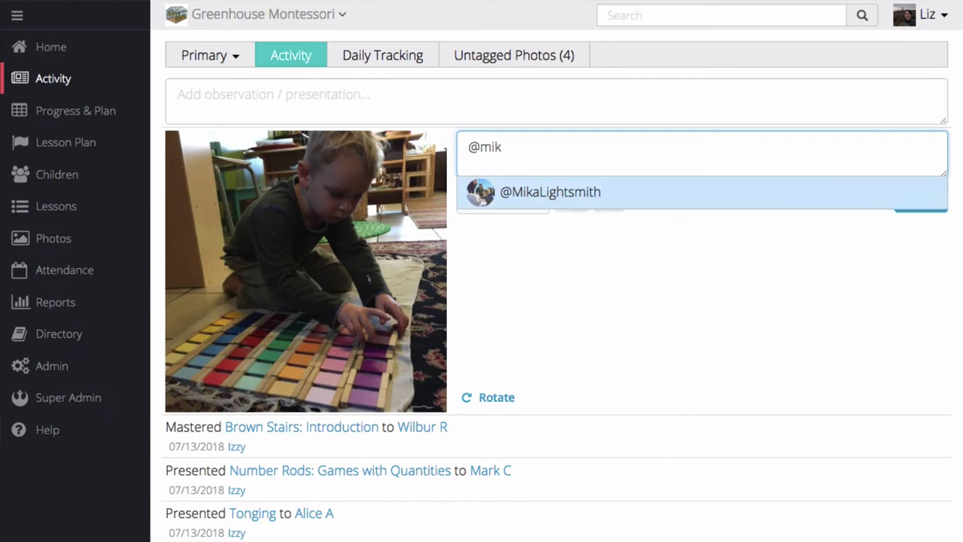
pyautogui.press('Return')
pyautogui.write('working with ')
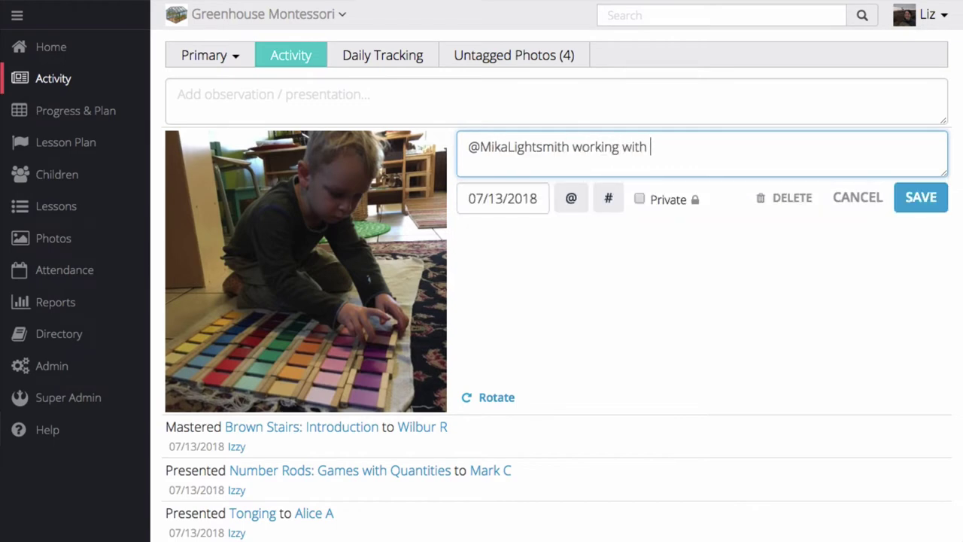
pyautogui.write('#colo')
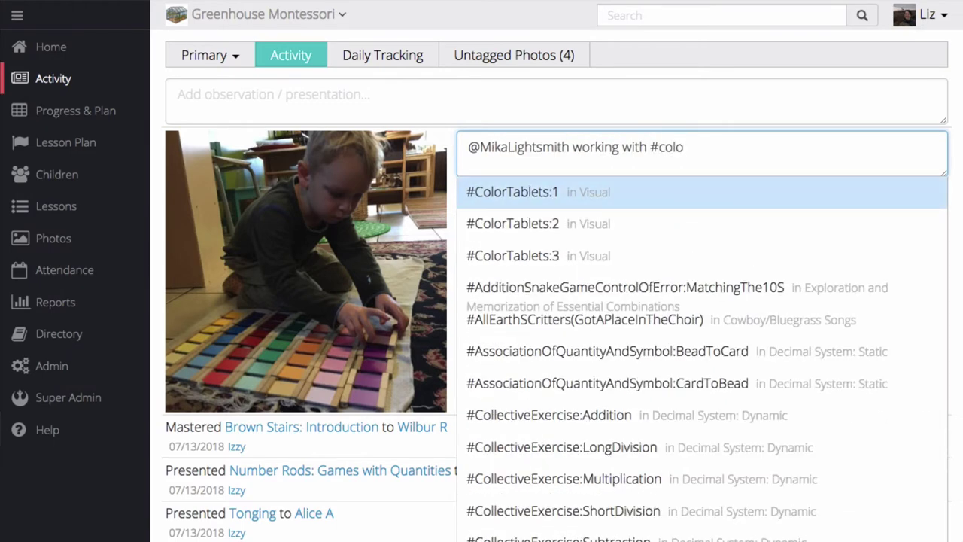
pyautogui.press('Down')
pyautogui.press('Down')
pyautogui.press('Return')
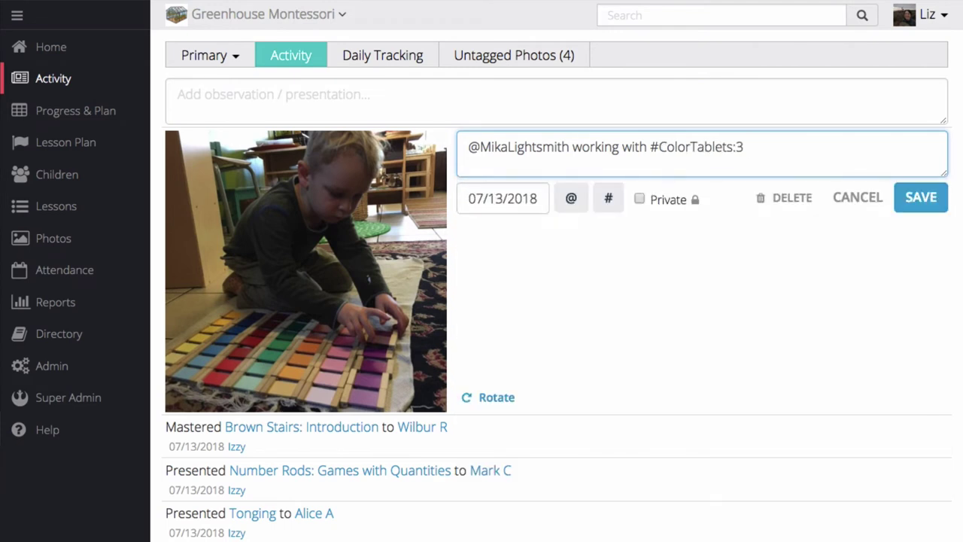
pyautogui.press('Return')
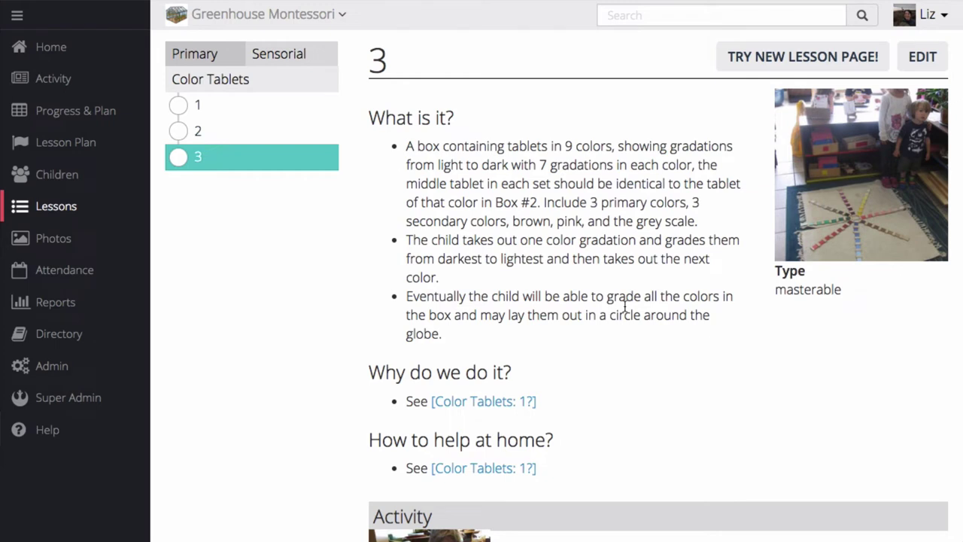
# - Search for the child by first name and open the matching child's profile
pyautogui.write('/')
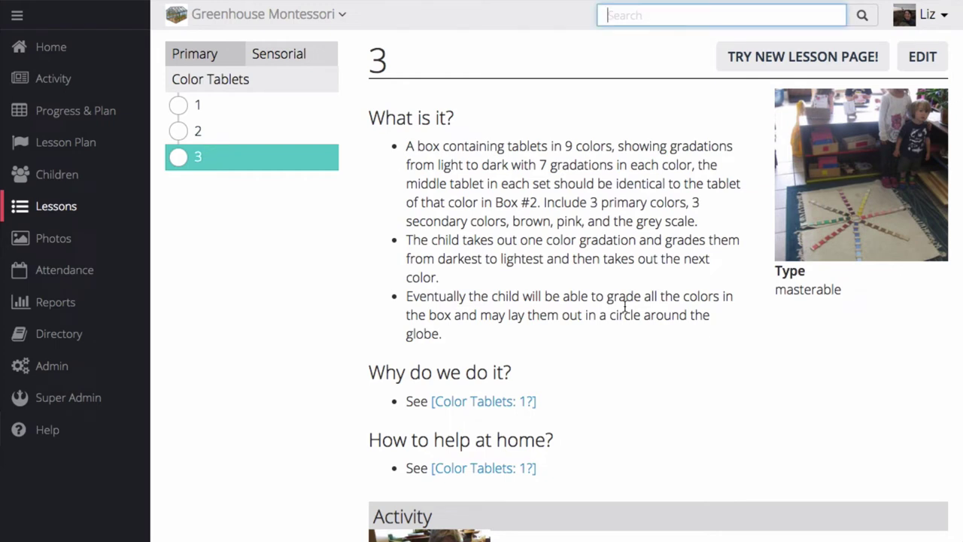
pyautogui.write('mika')
pyautogui.press('Down')
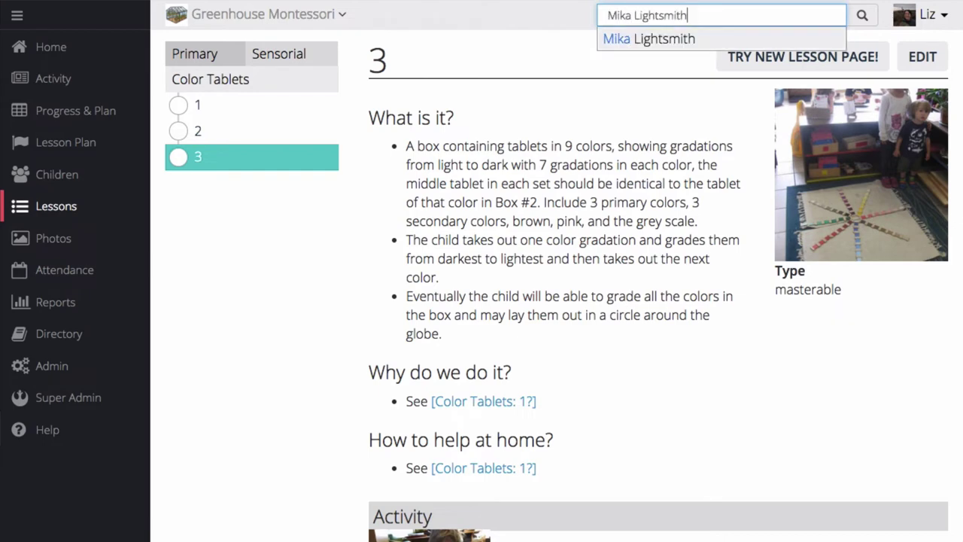
pyautogui.press('Return')
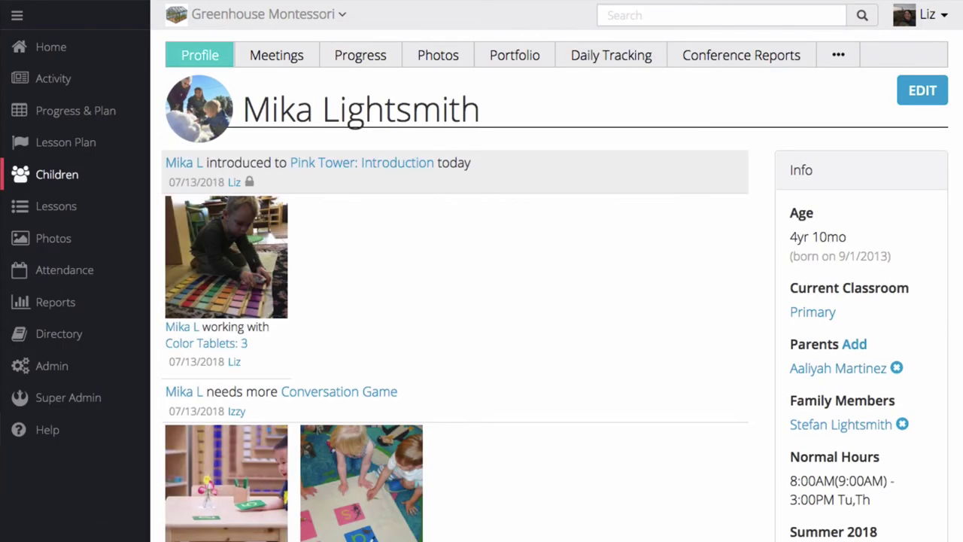
# - Open the child's conference reports and read through the published Progress Report created on 6/11/2018
pyautogui.click(749, 50)
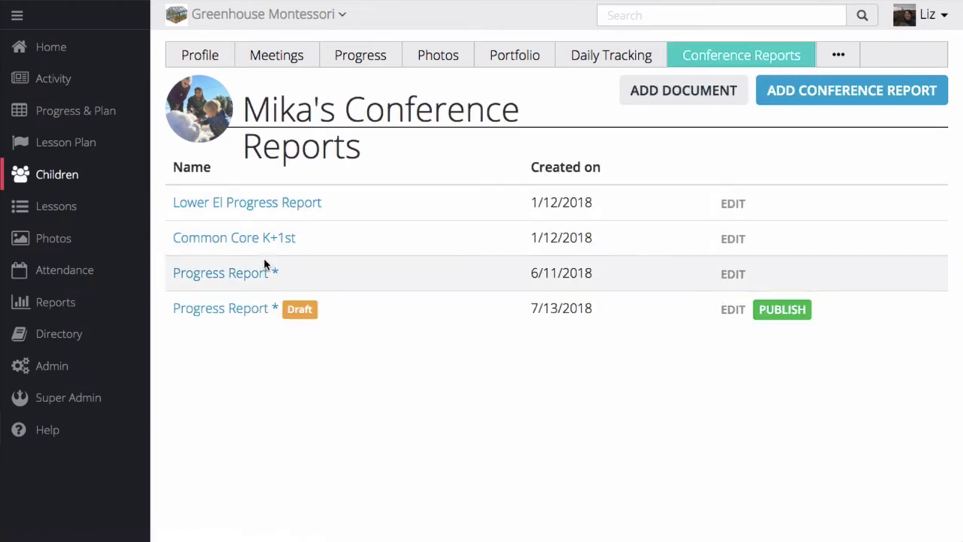
pyautogui.click(260, 272)
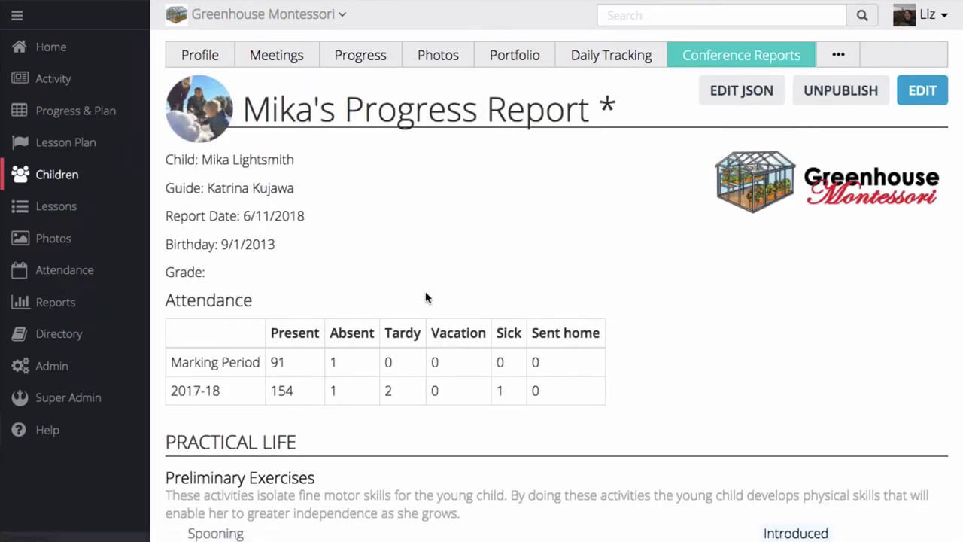
pyautogui.scroll(-6, 425, 298)
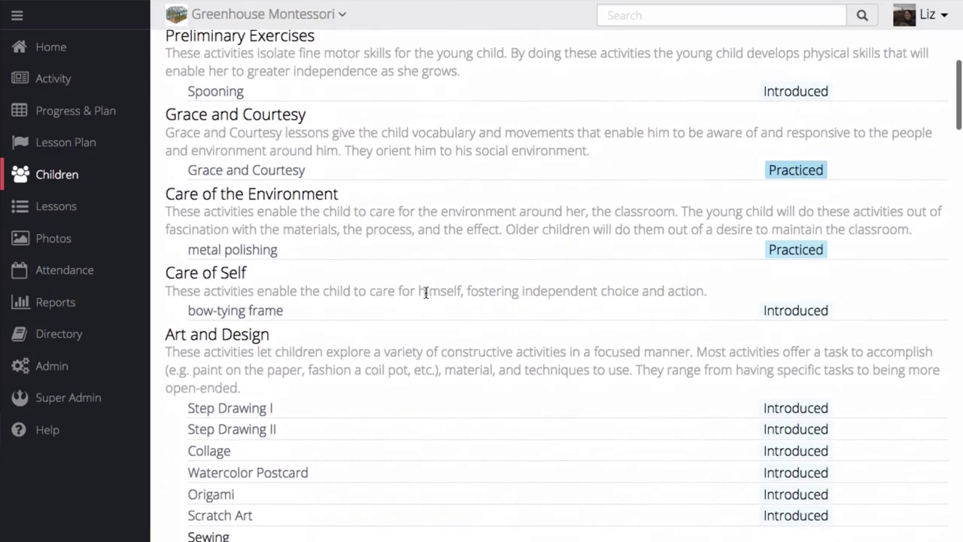
pyautogui.scroll(-2, 425, 292)
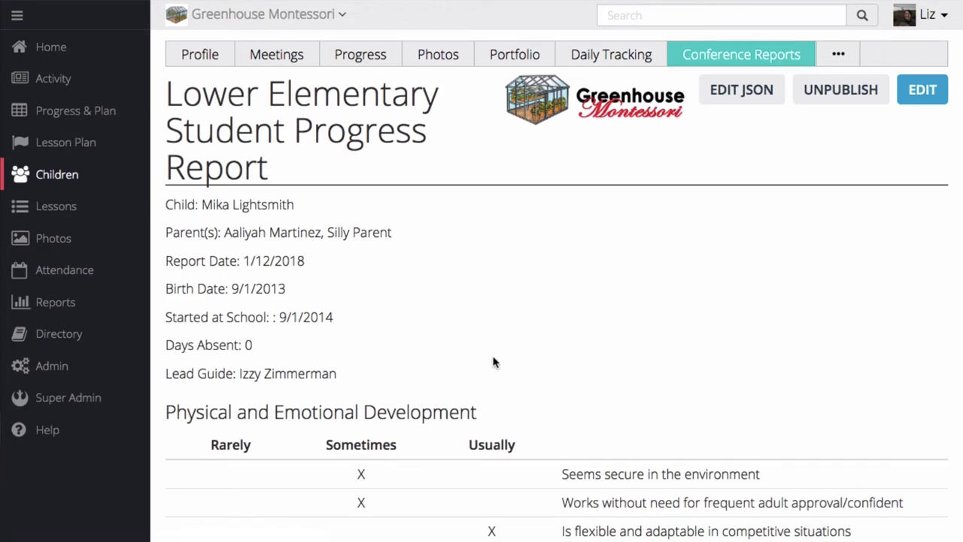
# - Look over the child's Lower El Progress Report and return to the list of conference reports
pyautogui.scroll(-2, 493, 361)
pyautogui.scroll(-1, 493, 362)
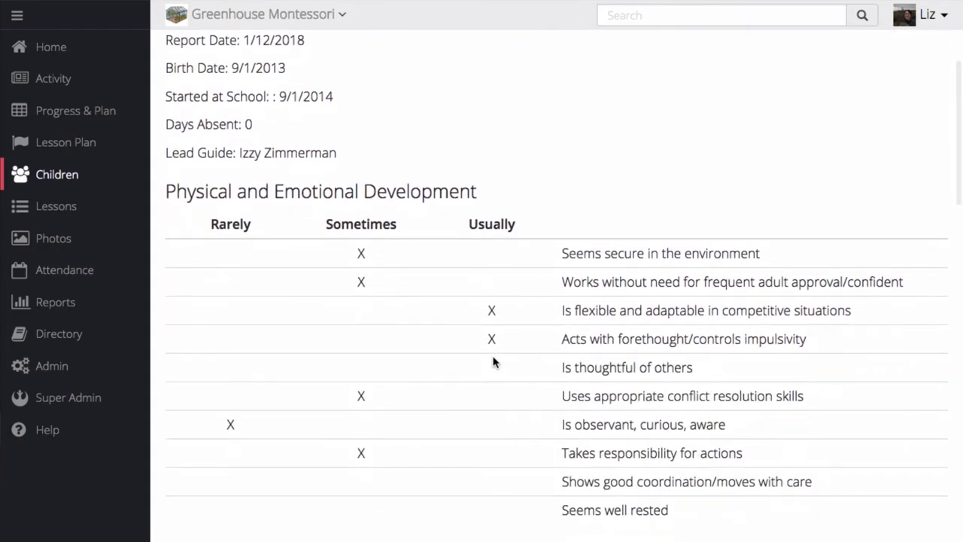
pyautogui.hotkey('alt', 'Left')
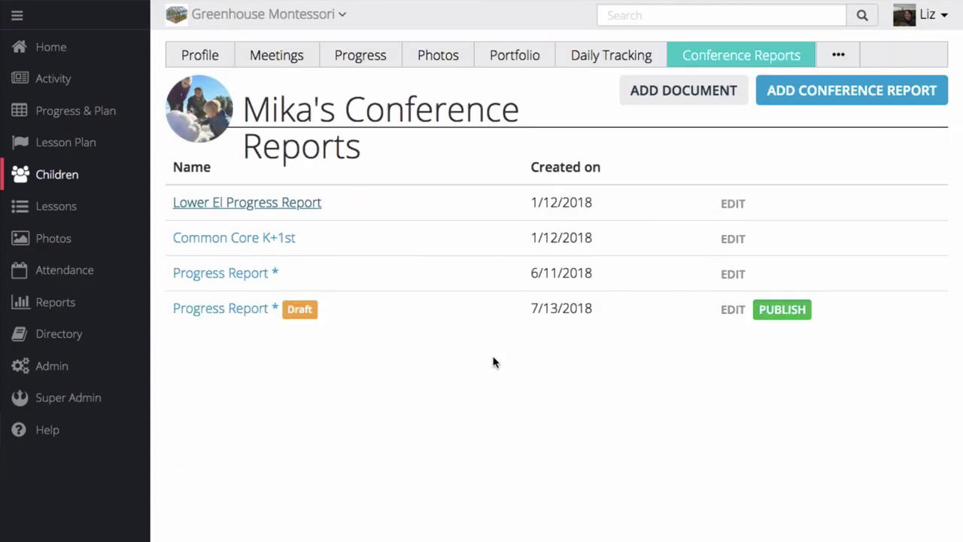
# - Read through the child's Common Core K+1st report and return to the list of conference reports
pyautogui.click(286, 239)
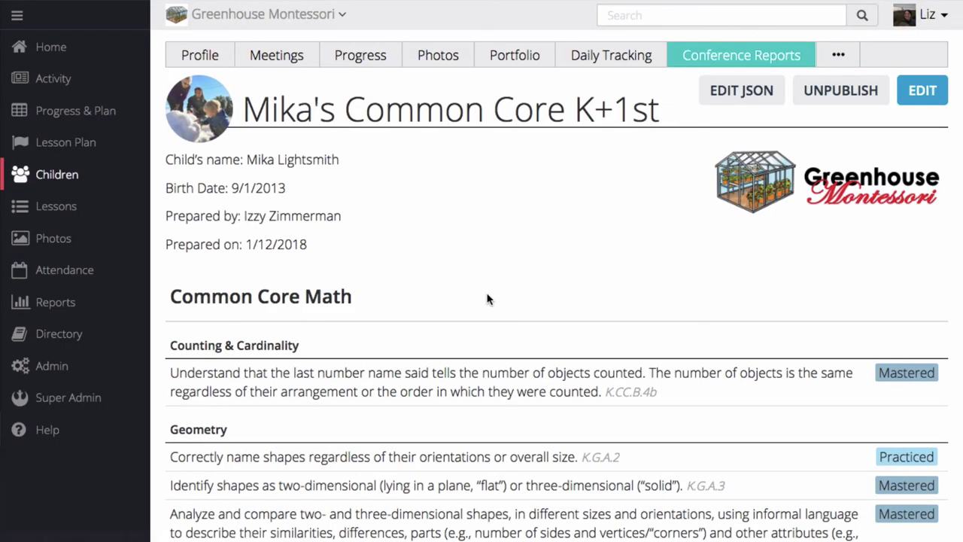
pyautogui.scroll(-2, 486, 298)
pyautogui.scroll(-3, 486, 299)
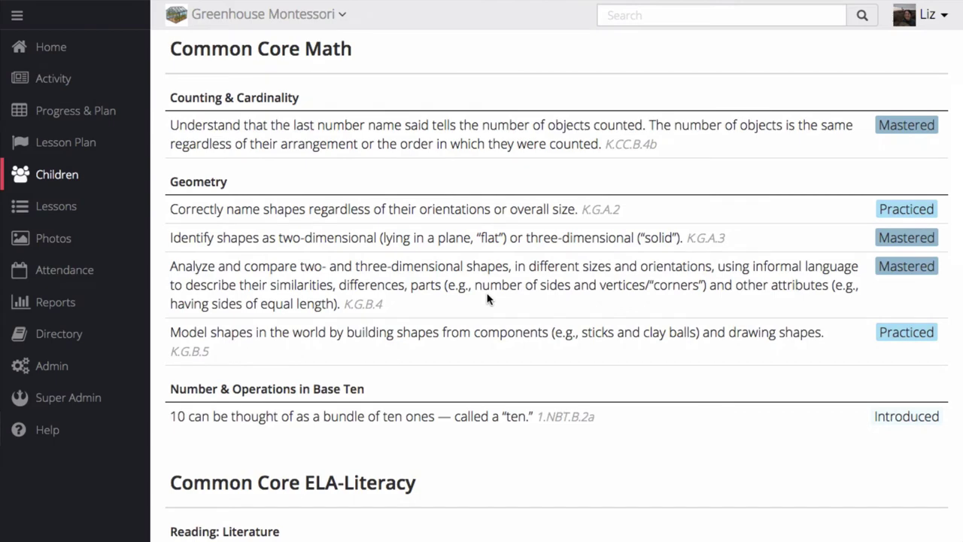
pyautogui.hotkey('alt', 'Left')
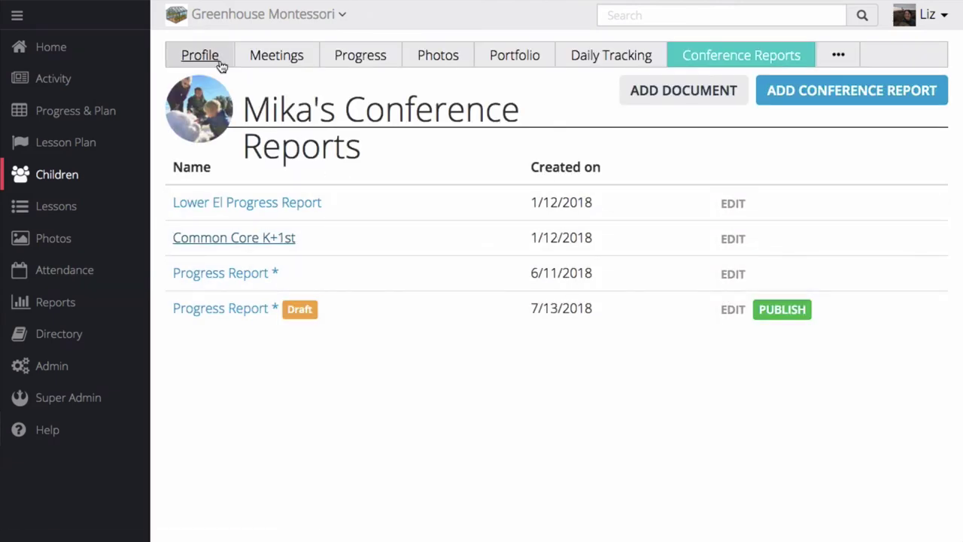
# - Return to the child's profile and review the feed of observations and photos
pyautogui.click(218, 63)
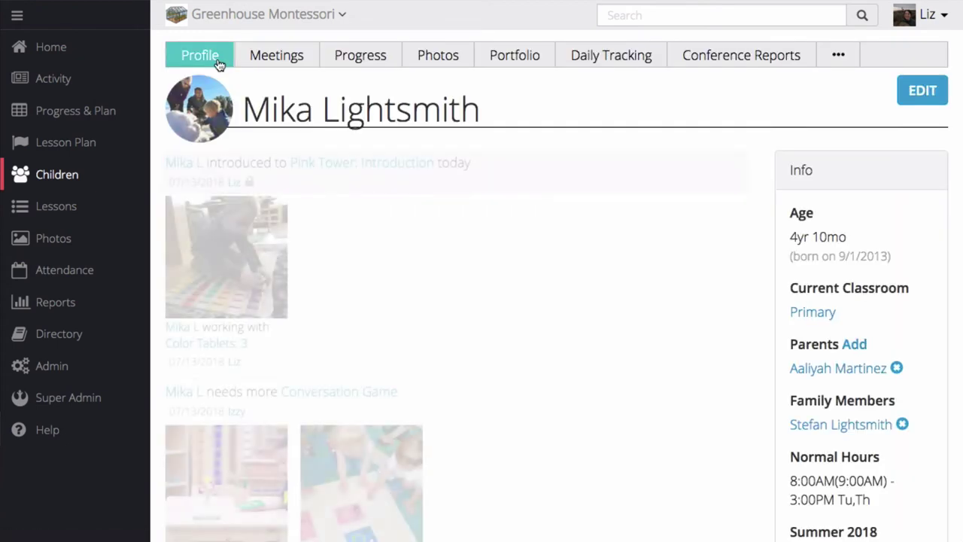
pyautogui.scroll(-5, 611, 281)
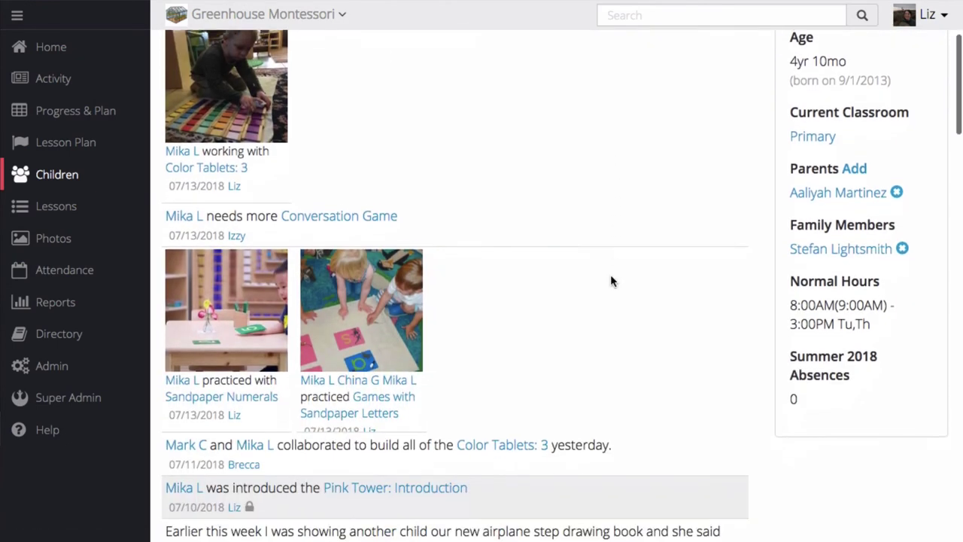
pyautogui.scroll(-1, 611, 274)
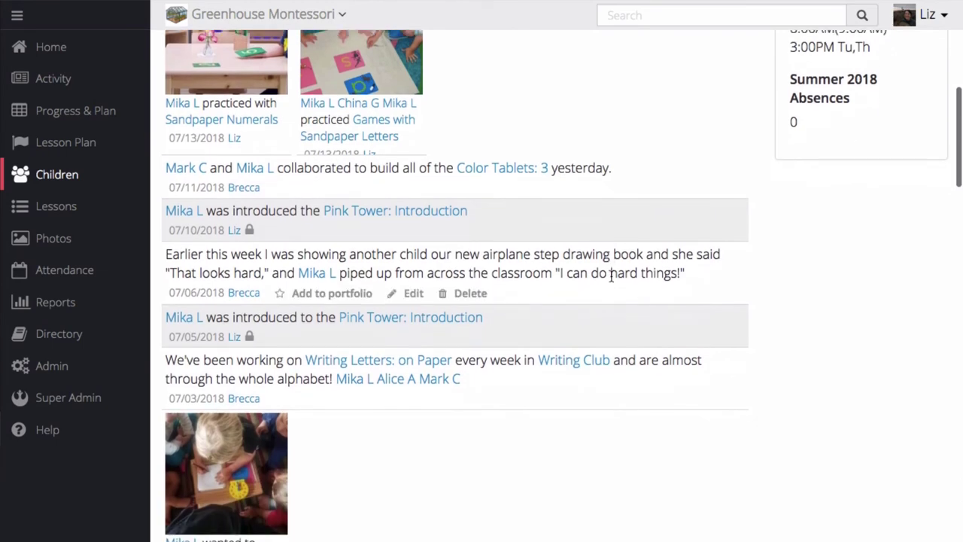
pyautogui.scroll(4, 610, 273)
pyautogui.scroll(2, 610, 280)
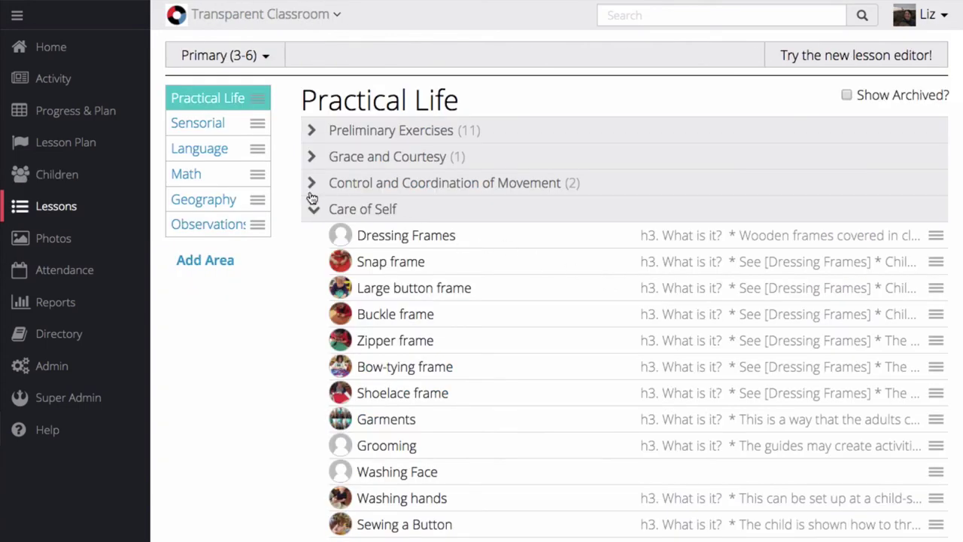
# - Browse the Math and Language areas of the Primary (3-6) lesson set and return to Practical Life
pyautogui.click(233, 176)
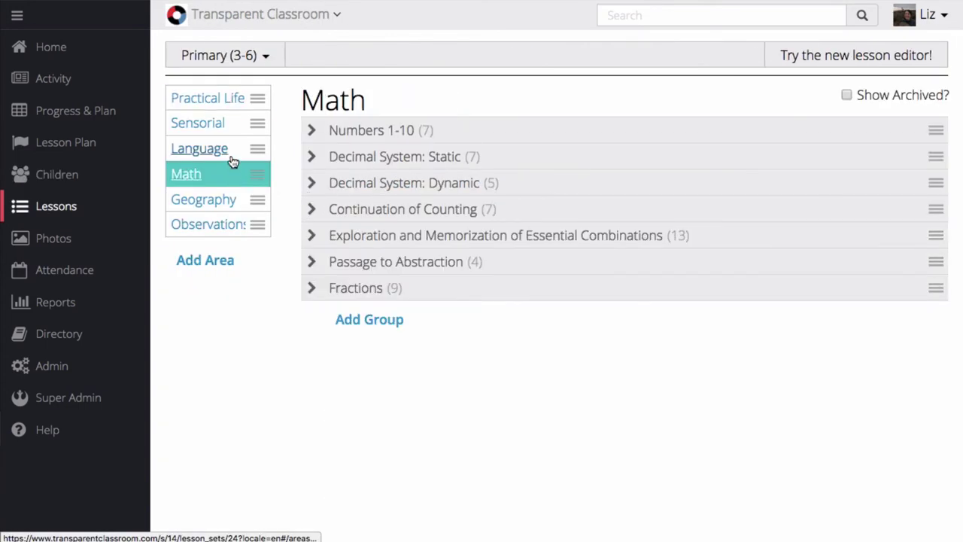
pyautogui.click(232, 154)
pyautogui.click(231, 107)
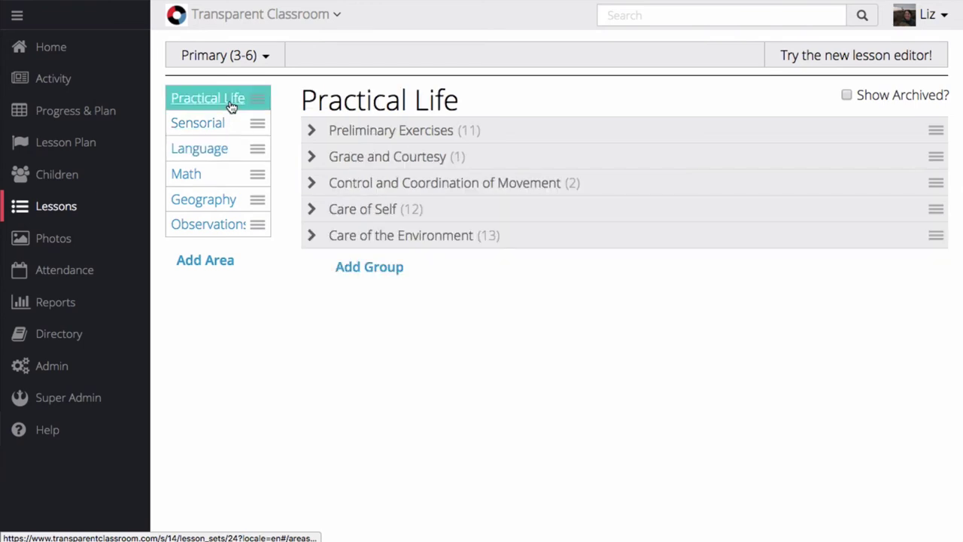
# - Add a lesson named "Making tea" to the Care of Self group and place it between Grooming and Washing Face
pyautogui.click(313, 209)
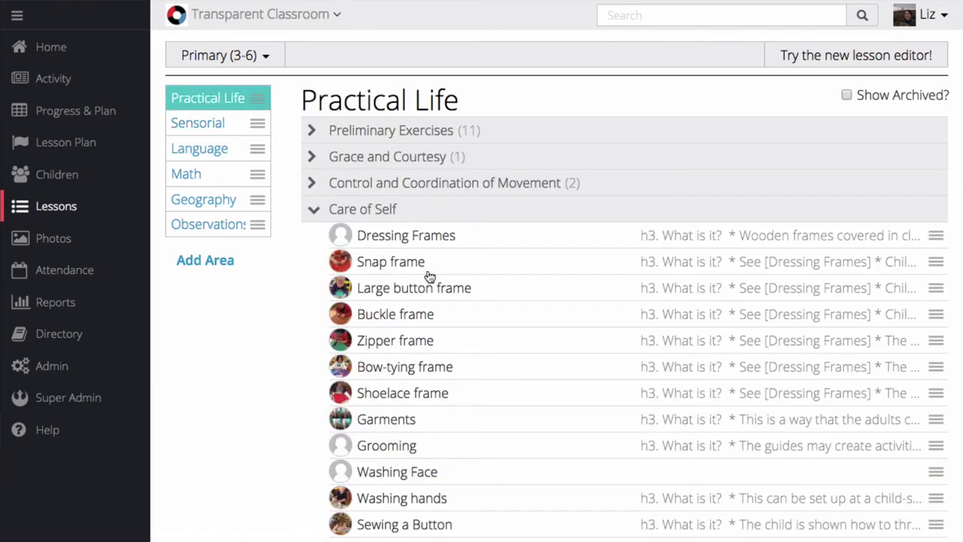
pyautogui.scroll(-3, 458, 294)
pyautogui.click(399, 434)
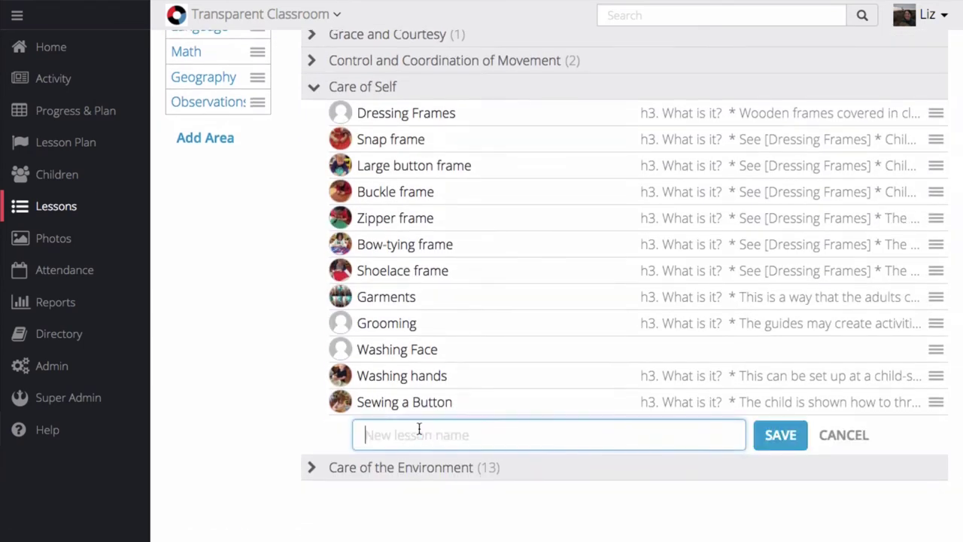
pyautogui.write('Make')
pyautogui.press('BackSpace')
pyautogui.write('ing tea')
pyautogui.press('Return')
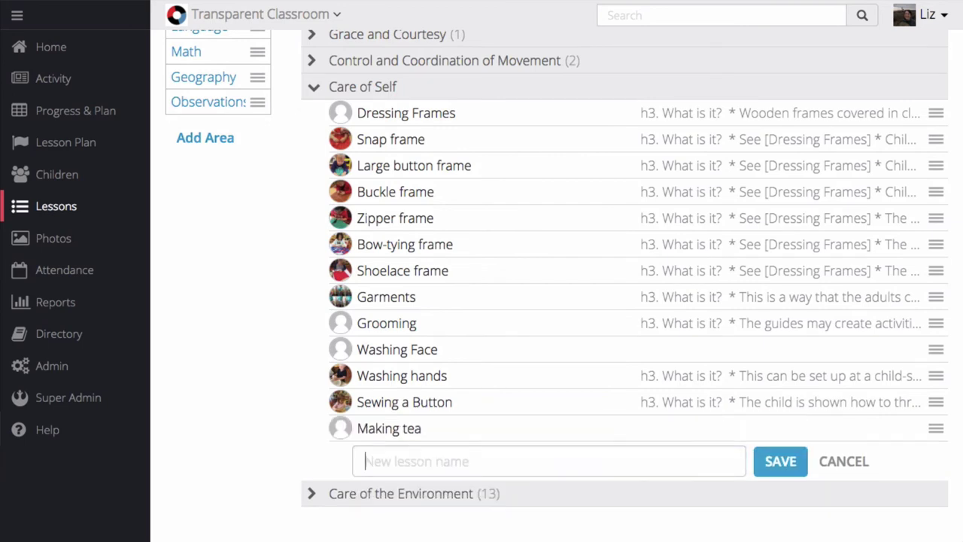
pyautogui.moveTo(935, 427); pyautogui.dragTo(929, 327)
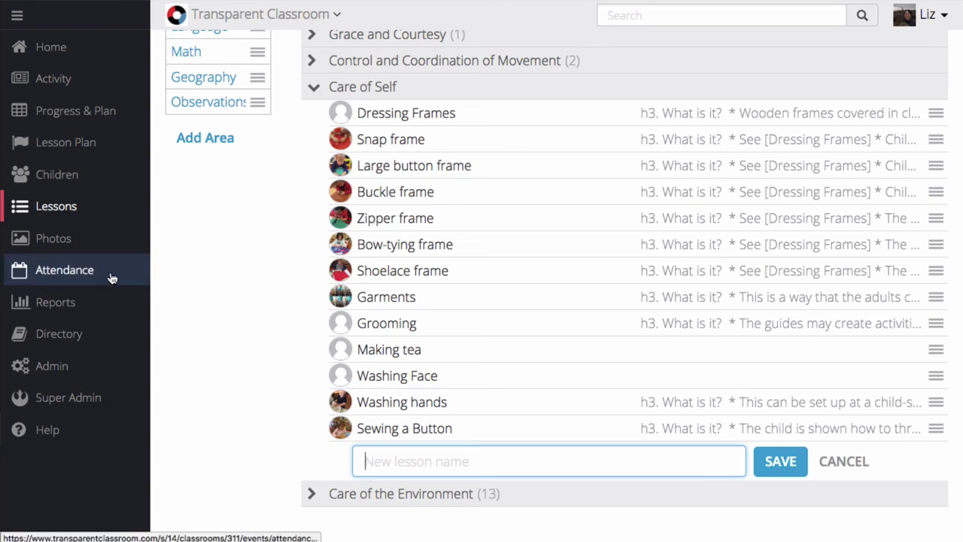
# - Show the available school administration options
pyautogui.moveTo(103, 365)
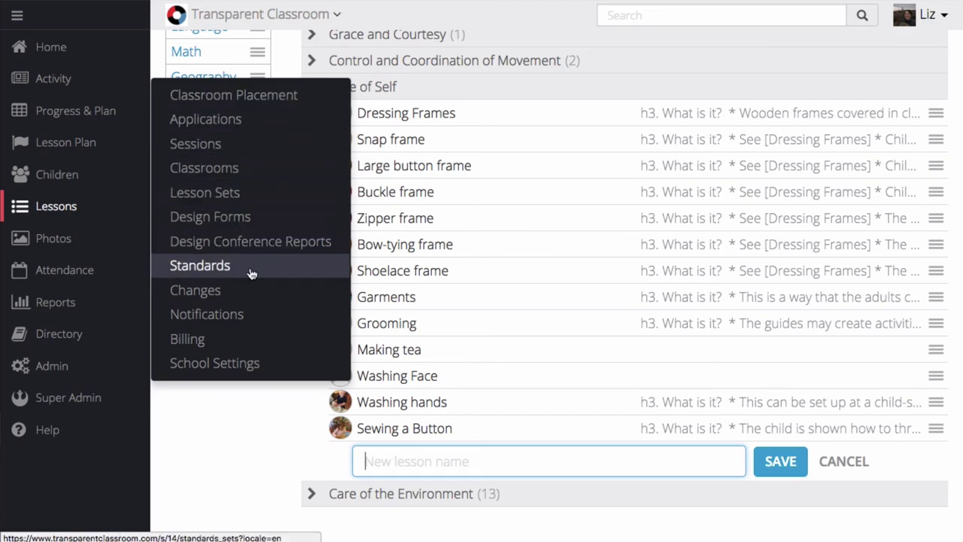
# - Start scheduling a demo with English as the preferred language and Private as the demo type
pyautogui.click(284, 457)
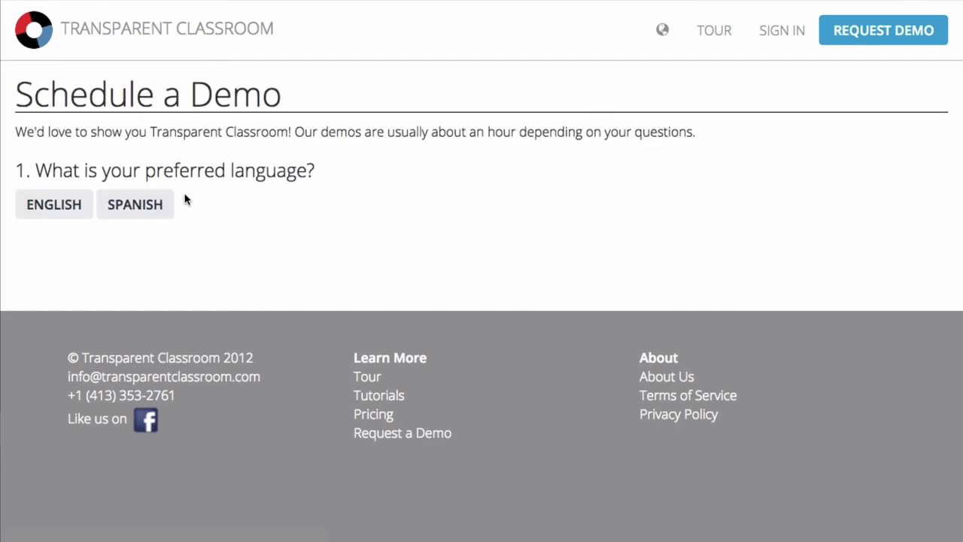
pyautogui.click(39, 206)
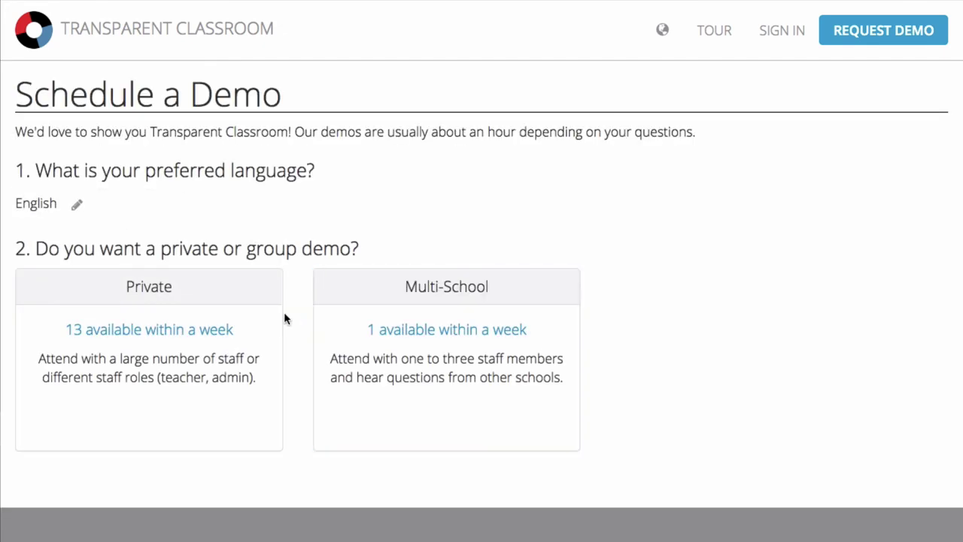
pyautogui.click(260, 307)
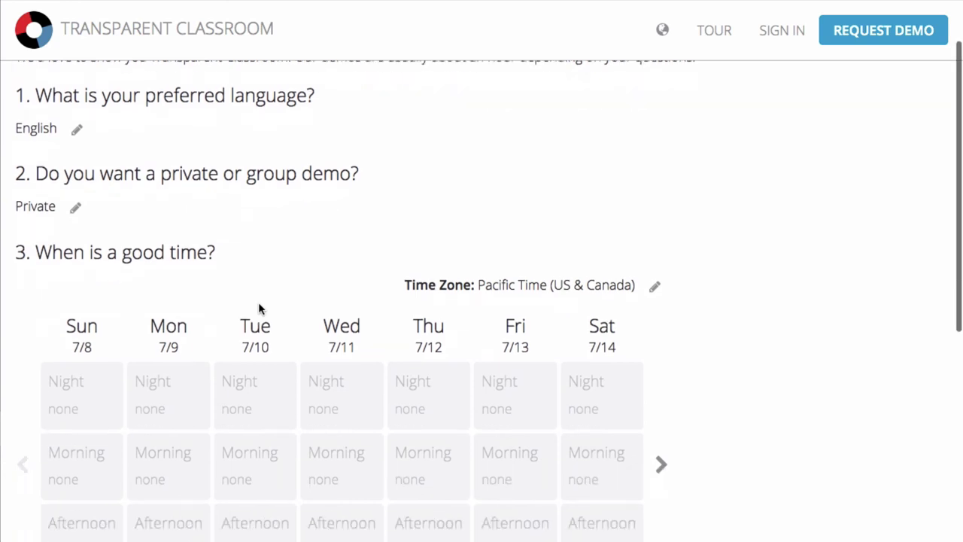
# - Choose the 6:00 AM slot on Tuesday 7/17 for the demo and look over the school details form
pyautogui.click(662, 365)
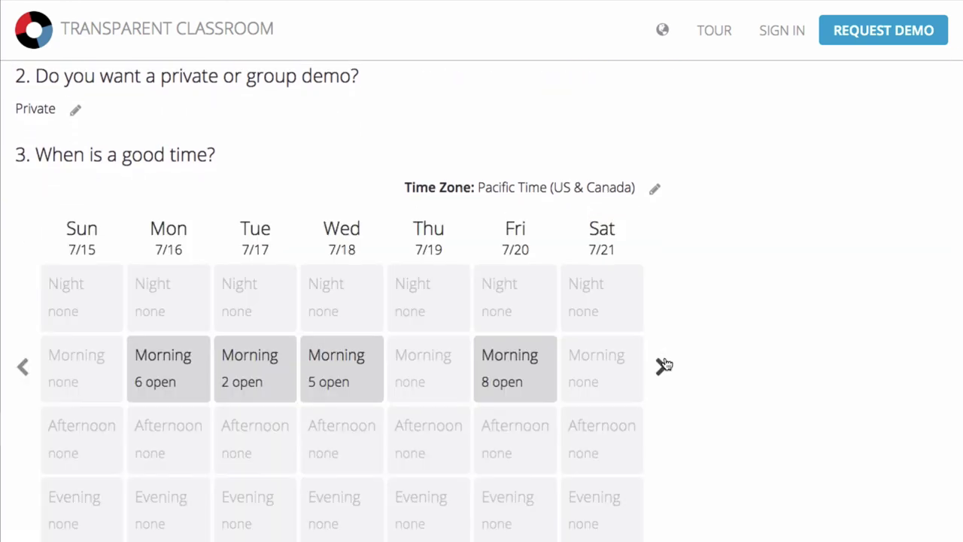
pyautogui.click(272, 356)
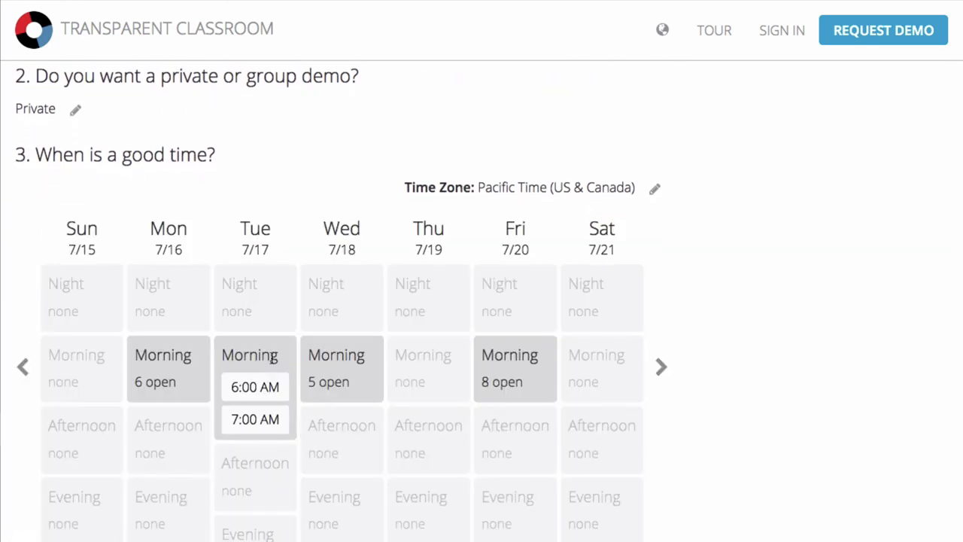
pyautogui.click(267, 387)
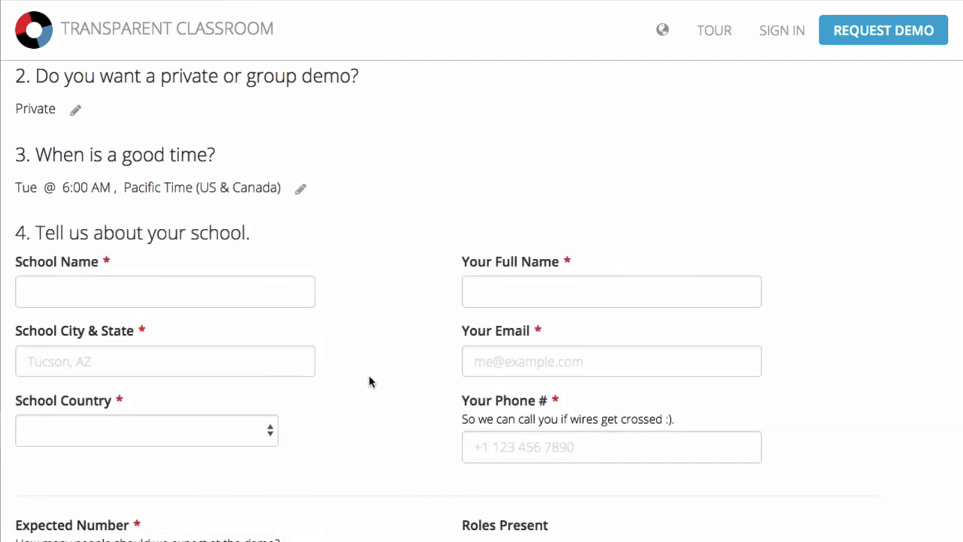
pyautogui.scroll(-3, 369, 381)
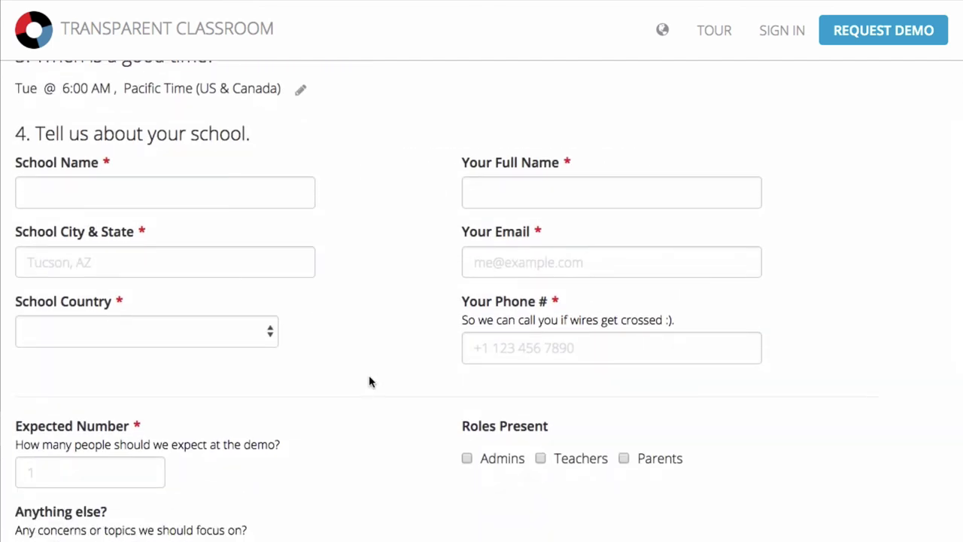